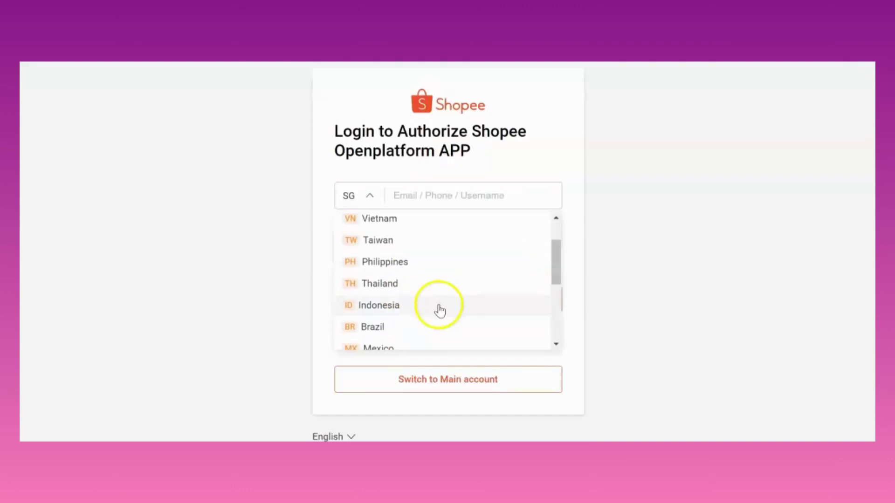
- Log in to Shopee Open Platform with region ID (Indonesia), the account e-mail and password
left_click(439, 336)
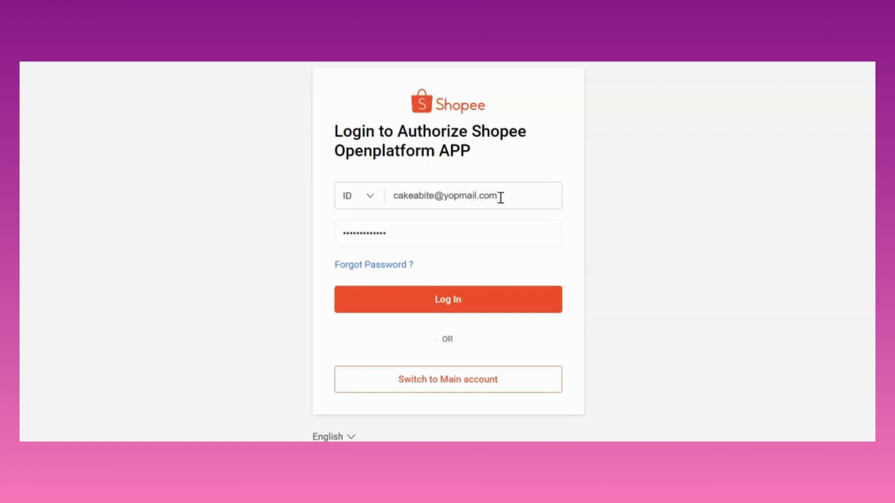
left_click(483, 232)
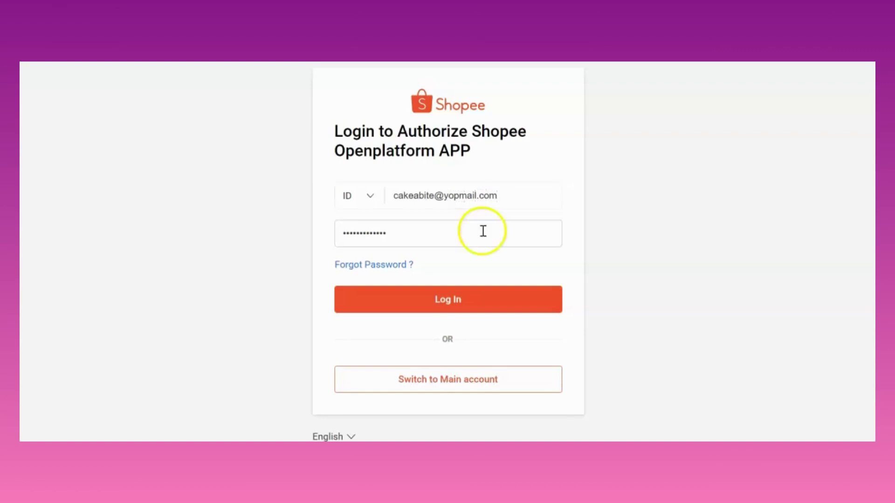
left_click(454, 306)
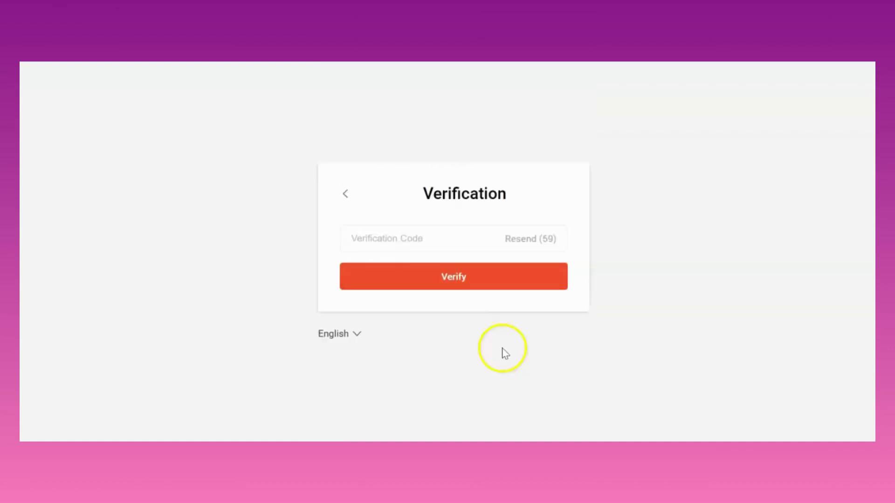
- Submit the Shopee verification code and confirm authorization of Connexi V2 for the shop
left_click(396, 239)
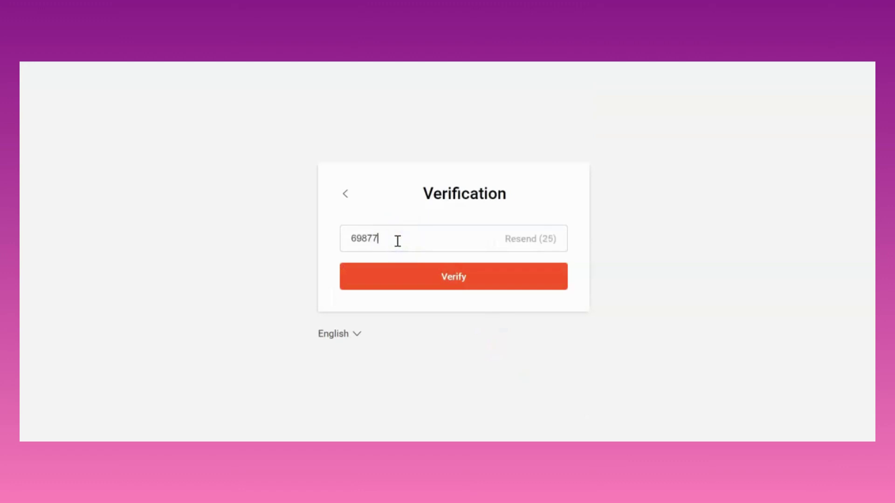
left_click(416, 276)
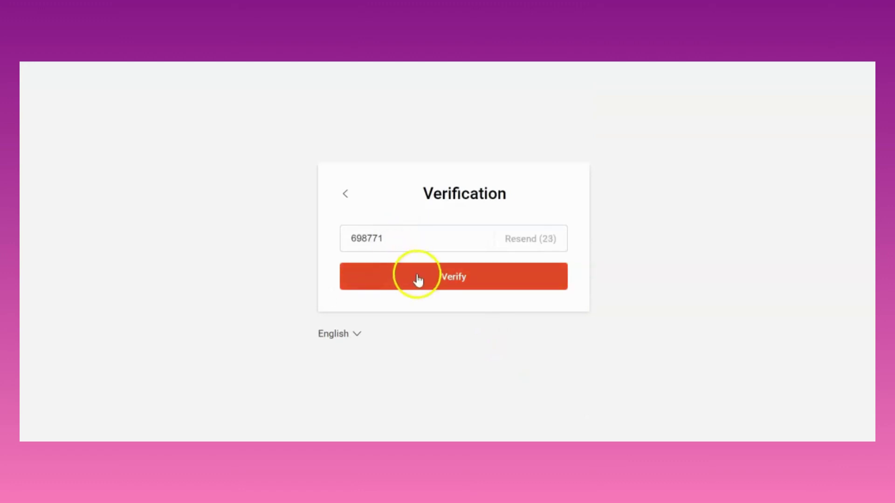
left_click(304, 351)
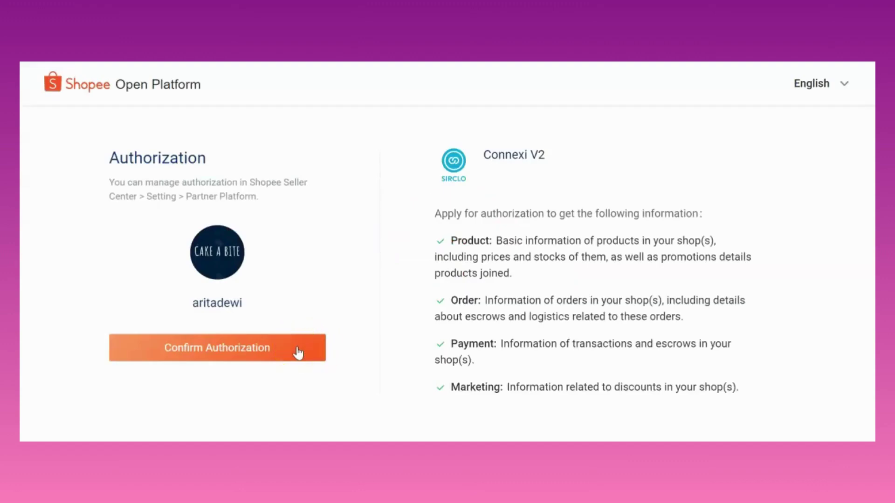
left_click(298, 353)
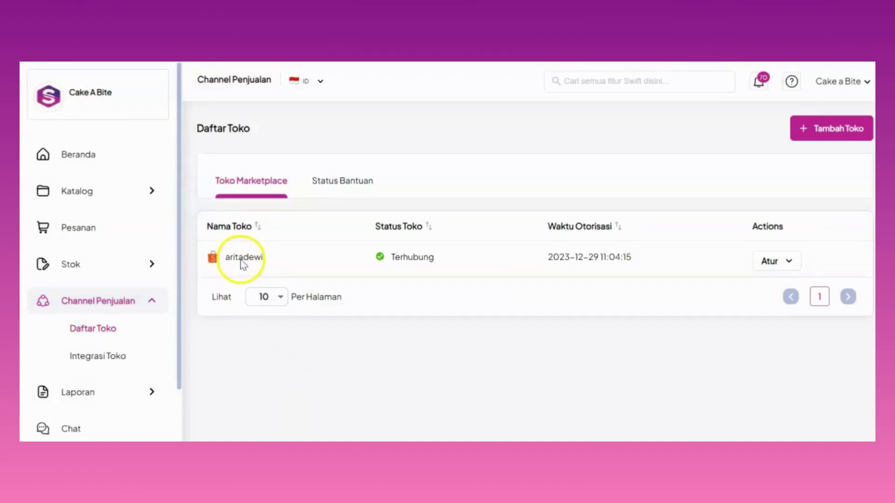
- Open Integrasi Toko and scroll through the marketplace integration cards
double_click(263, 260)
left_click(117, 356)
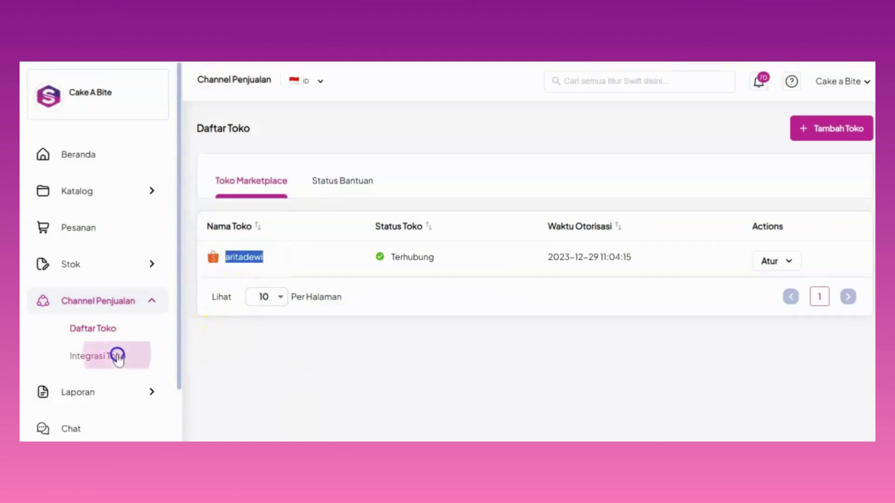
scroll(353, 320, "down", 4)
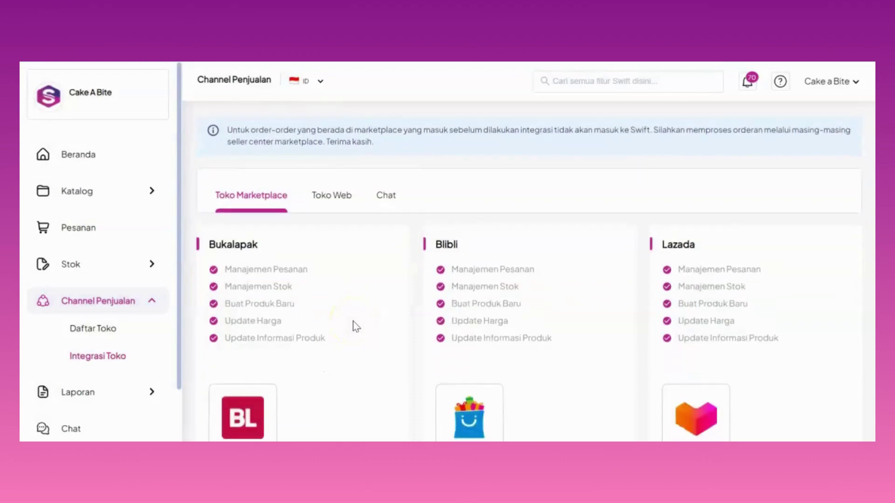
scroll(353, 321, "down", 5)
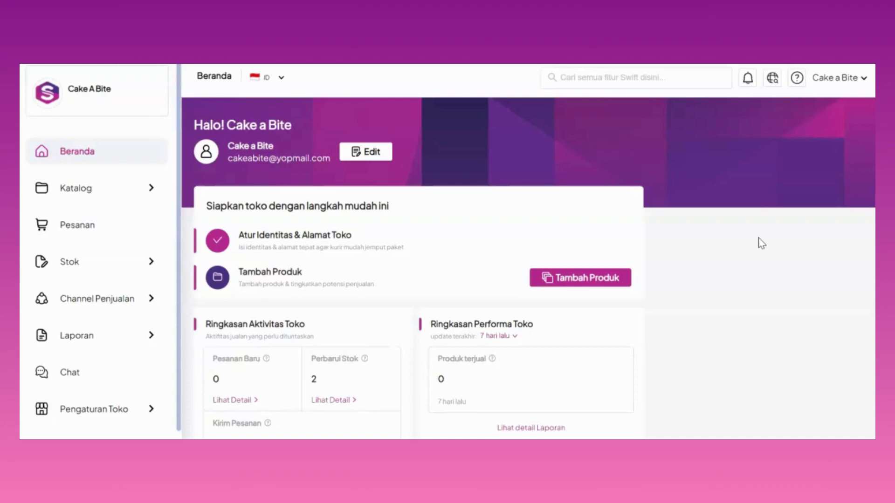
- Open Katalog > Daftar Produk and preview the Tarik Produk and Naikkan Produk dialogs
left_click(133, 194)
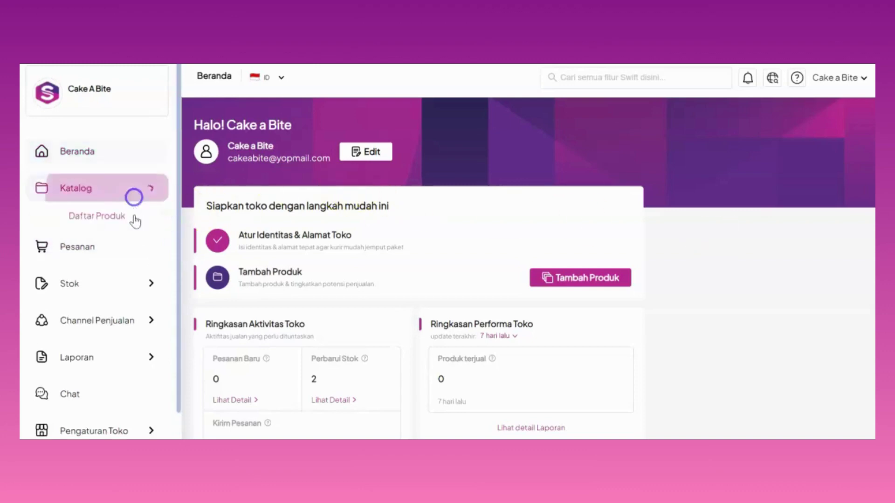
left_click(134, 217)
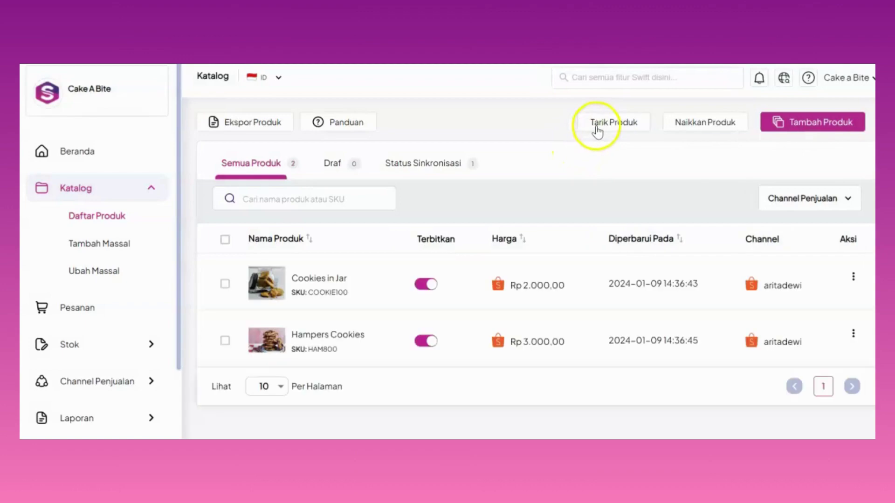
left_click(597, 124)
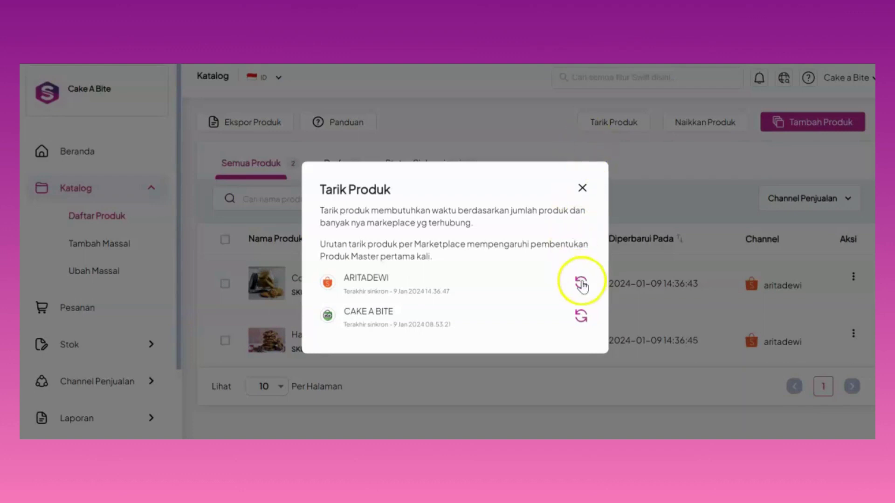
left_click(583, 189)
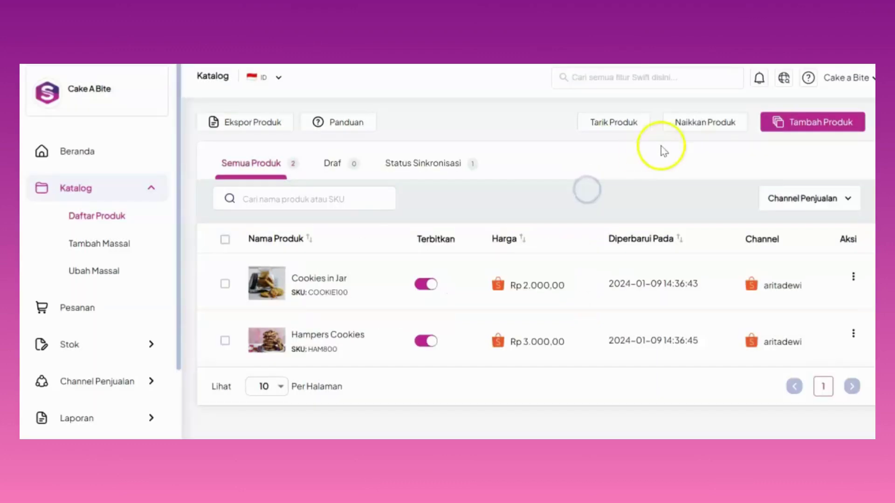
left_click(693, 130)
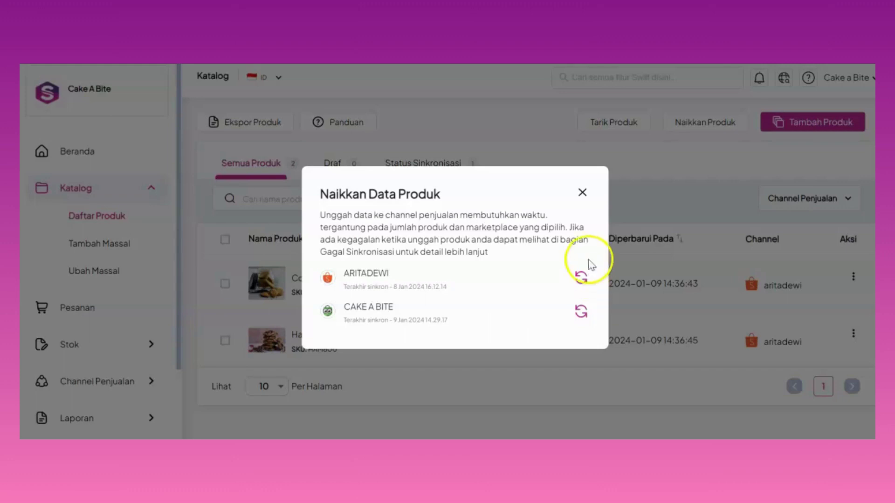
left_click(583, 193)
- In Stok > Daftar Stok, switch the aritadewi store's stock sync OFF
left_click(131, 345)
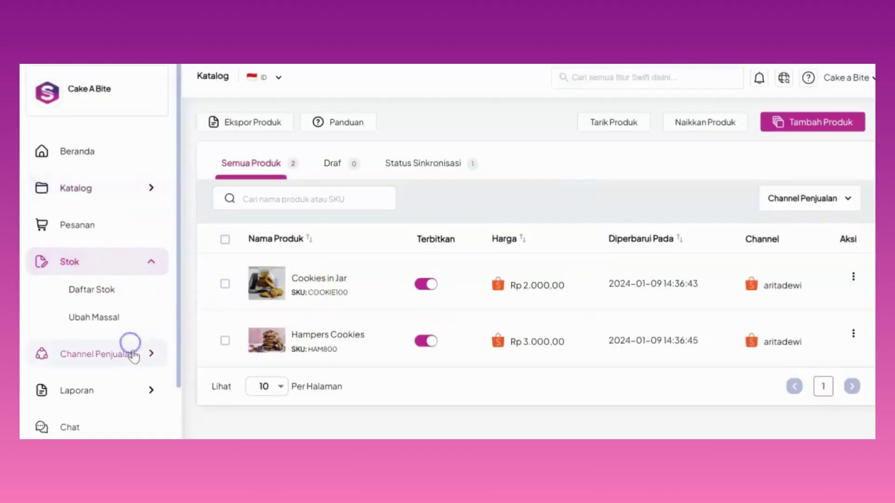
left_click(146, 291)
left_click(792, 148)
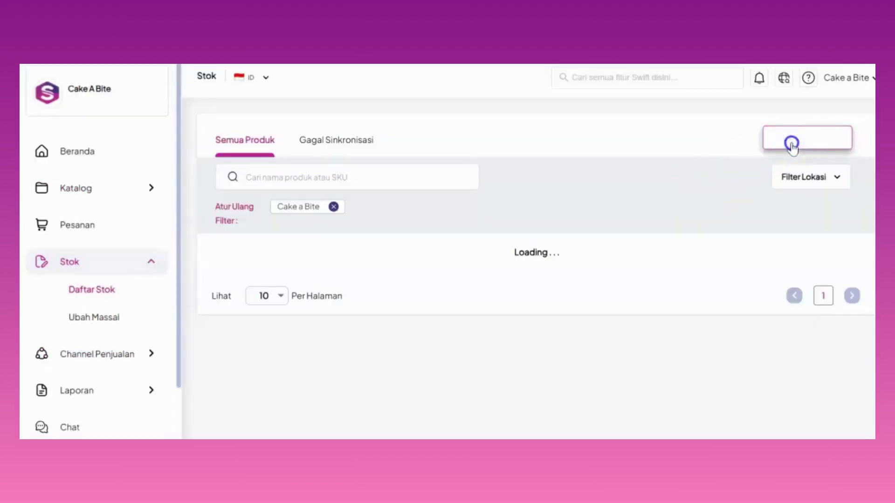
left_click(560, 267)
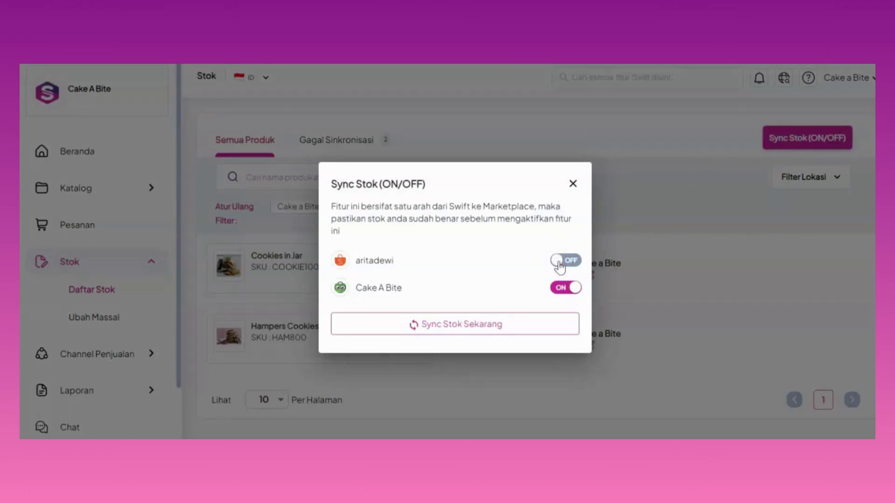
left_click(573, 184)
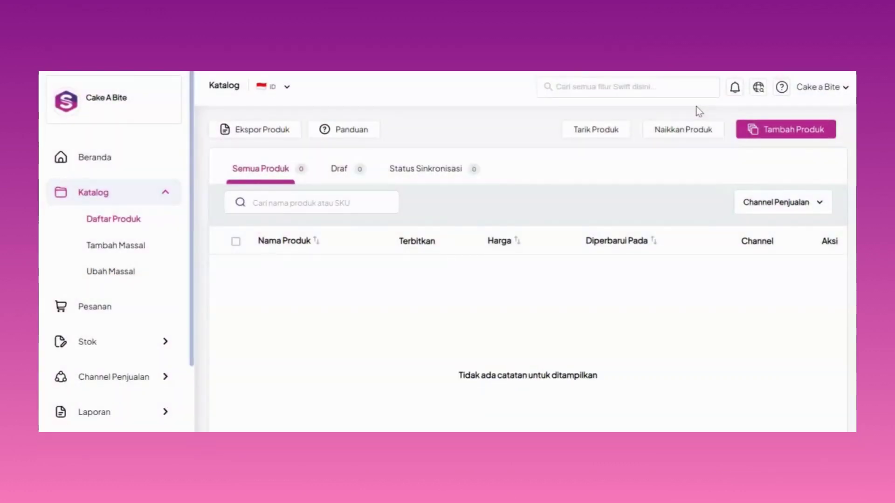
- Pull products from the ARITADEWI Shopee store via Tarik Produk, then reopen Tarik Produk
left_click(600, 135)
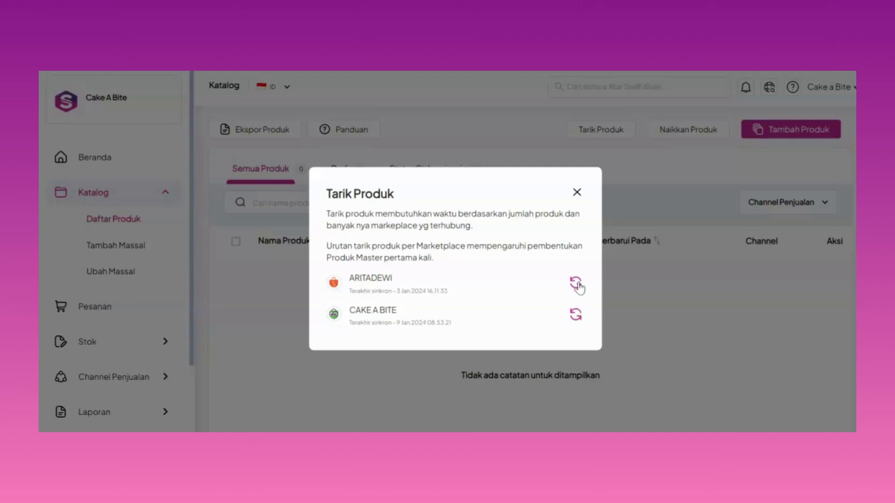
left_click(581, 283)
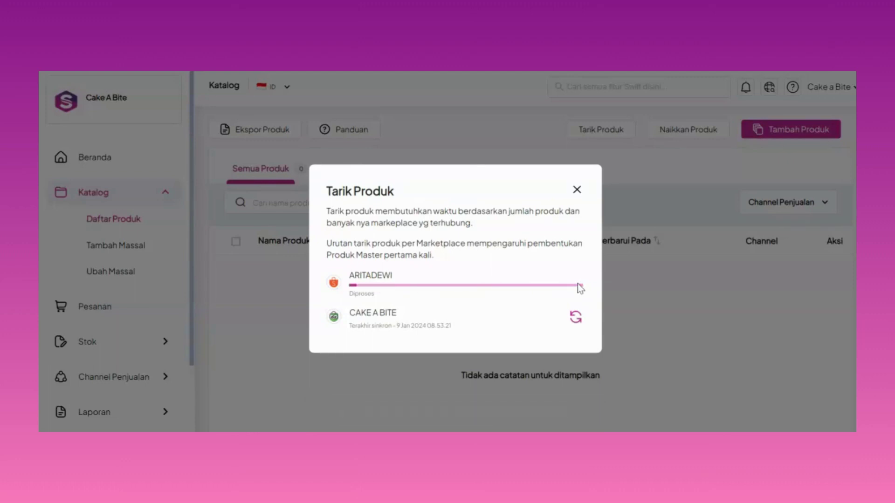
left_click(592, 300)
left_click(501, 193)
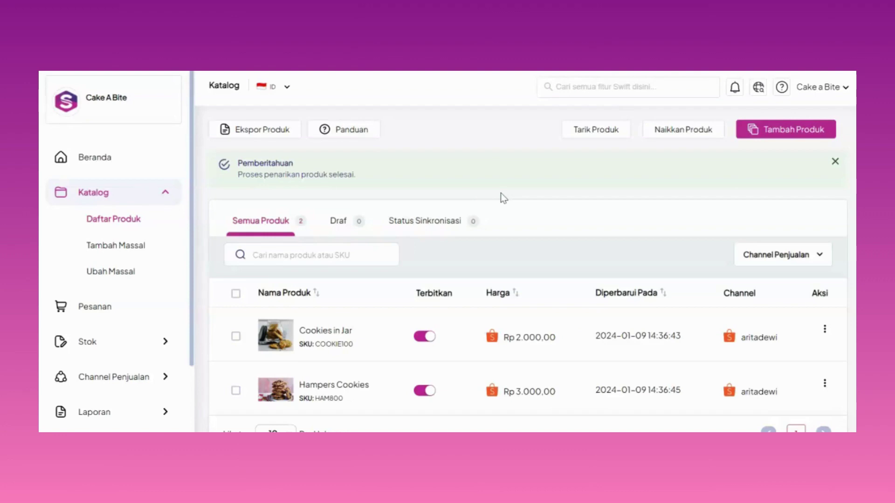
left_click(596, 135)
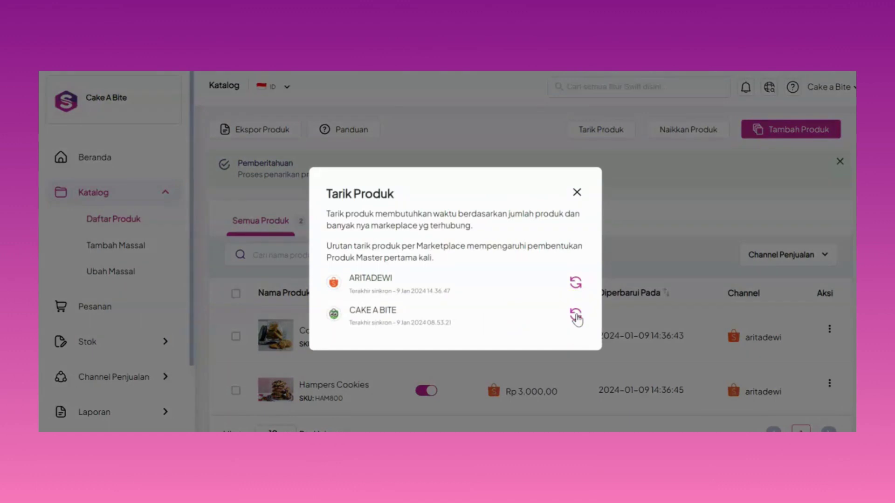
- Close the pull dialog and open the row actions menu for Cookies in Jar
left_click(577, 192)
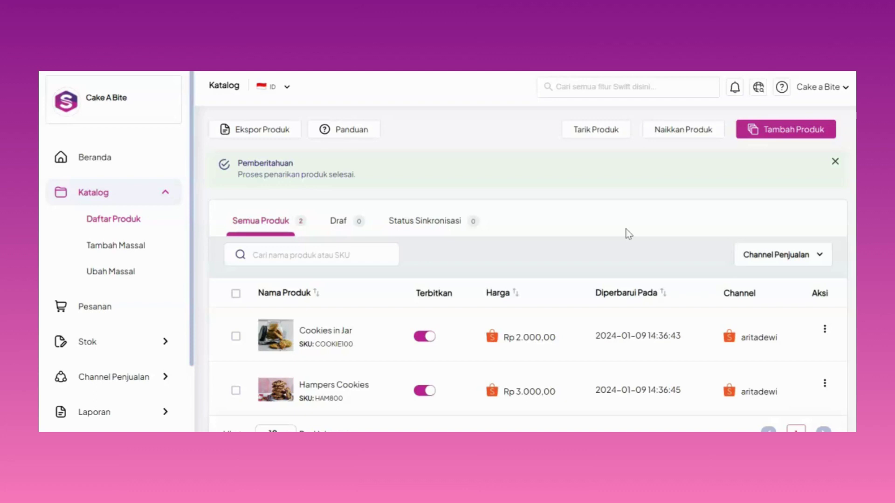
left_click(824, 332)
left_click(821, 332)
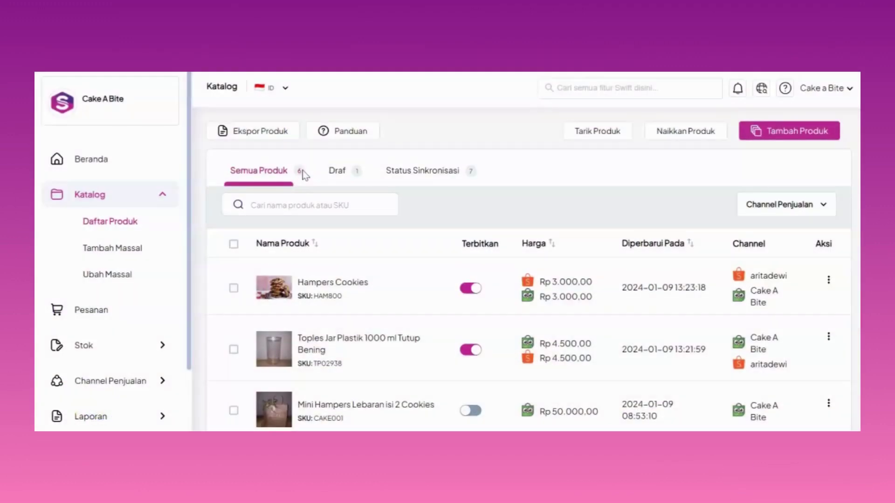
- Open Toples Jar Plastik 1000 ml Tutup Bening for editing and inspect its description
left_click(828, 336)
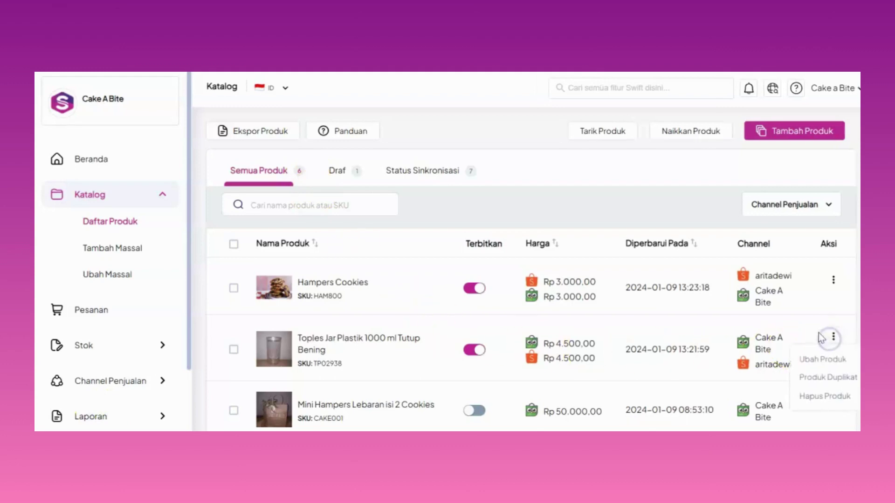
left_click(821, 358)
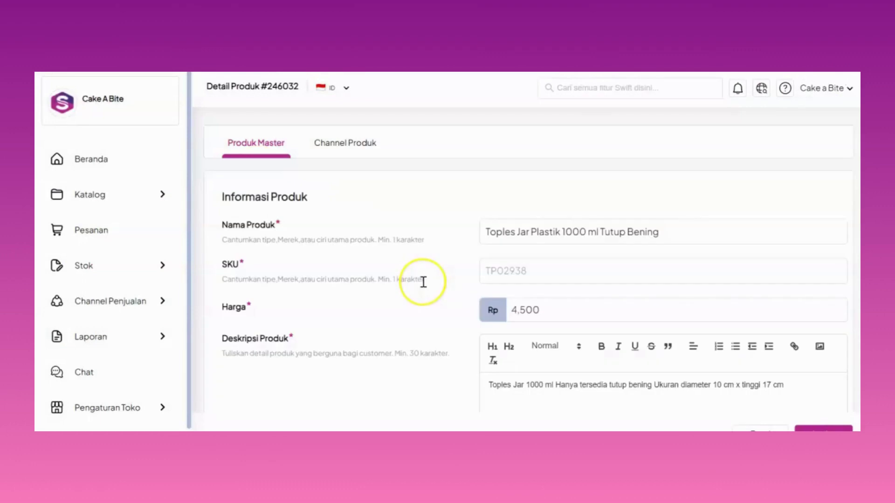
scroll(423, 282, "down", 3)
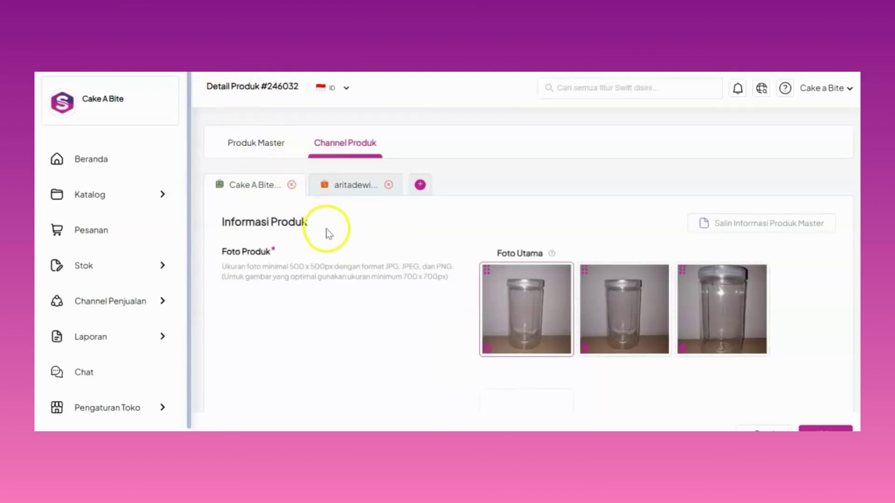
scroll(326, 229, "down", 9)
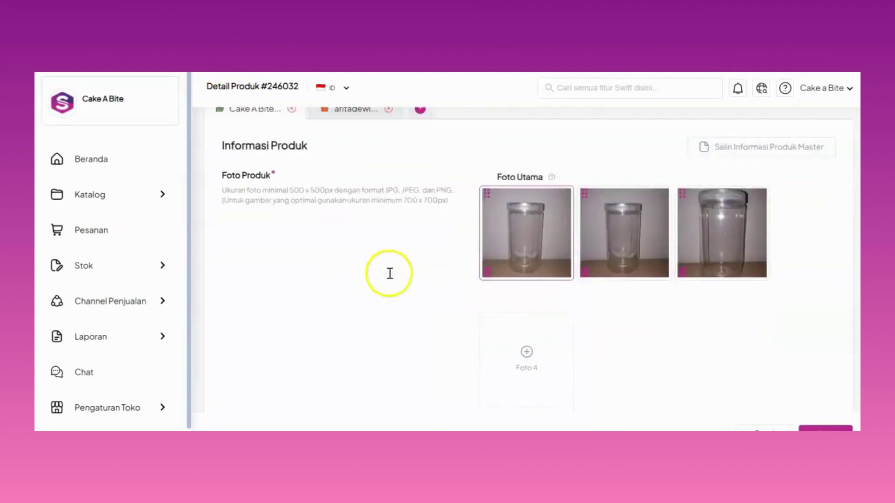
left_click(554, 271)
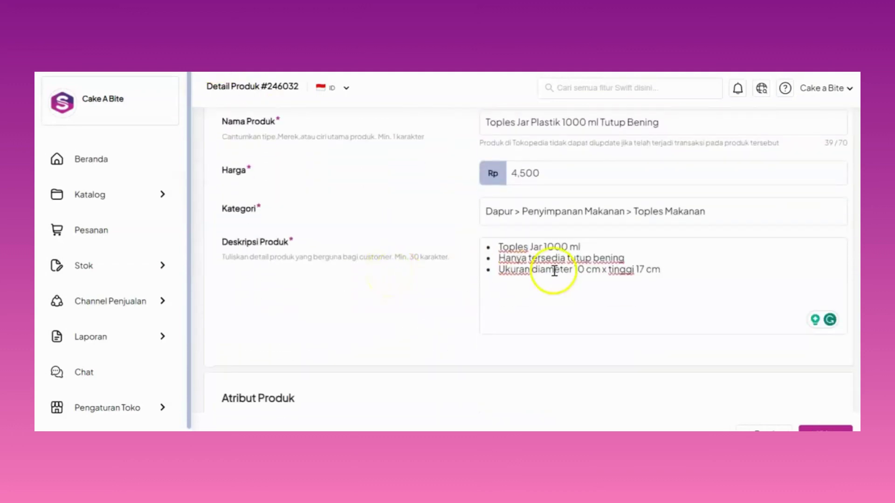
scroll(289, 154, "up", 8)
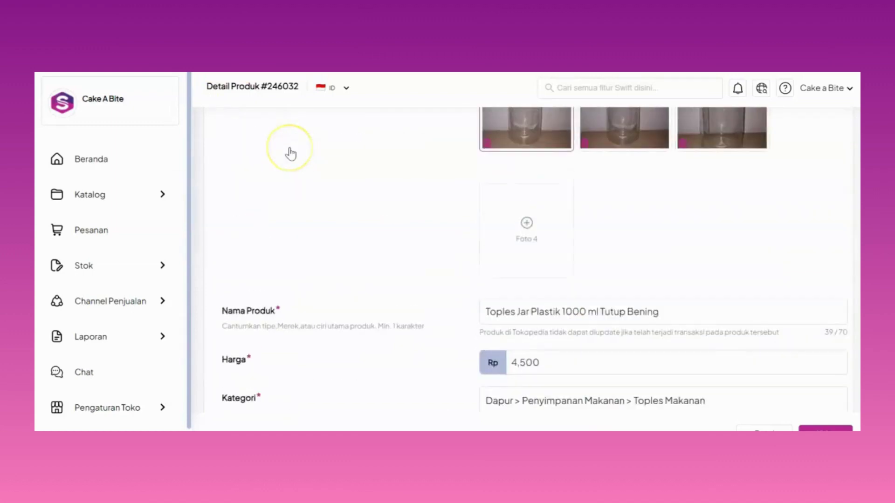
- Switch to the aritadewi channel version without saving, and review its description and price
left_click(340, 183)
left_click(477, 292)
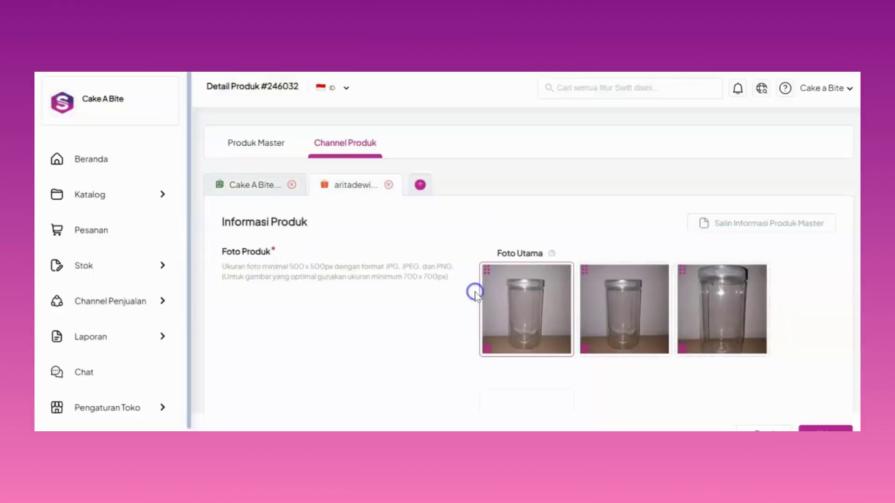
scroll(474, 294, "down", 5)
scroll(475, 292, "down", 2)
left_click(667, 350)
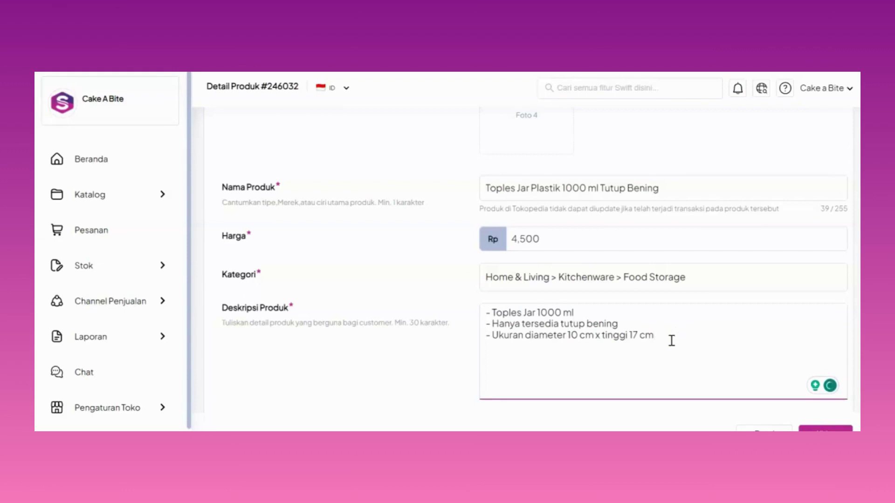
left_click(489, 237)
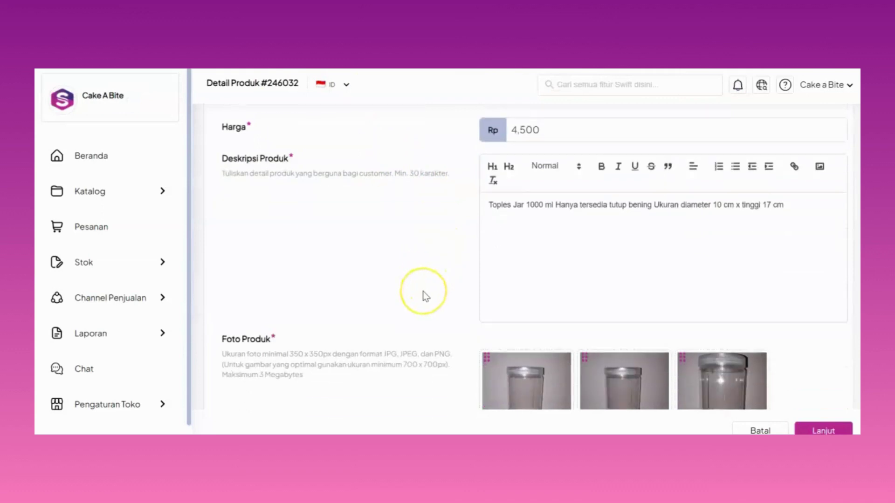
- Change the Toples Jar's Cake A Bite channel price from 4,500 to 5,000
scroll(425, 297, "down", 5)
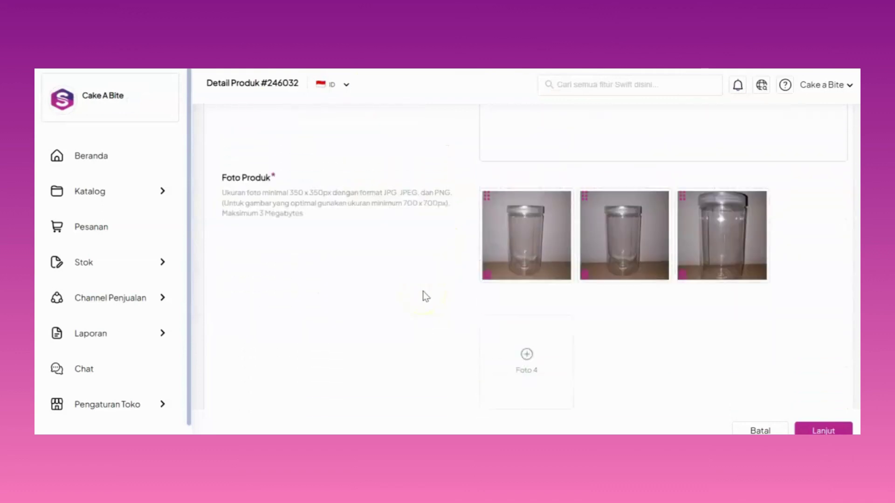
scroll(426, 296, "down", 5)
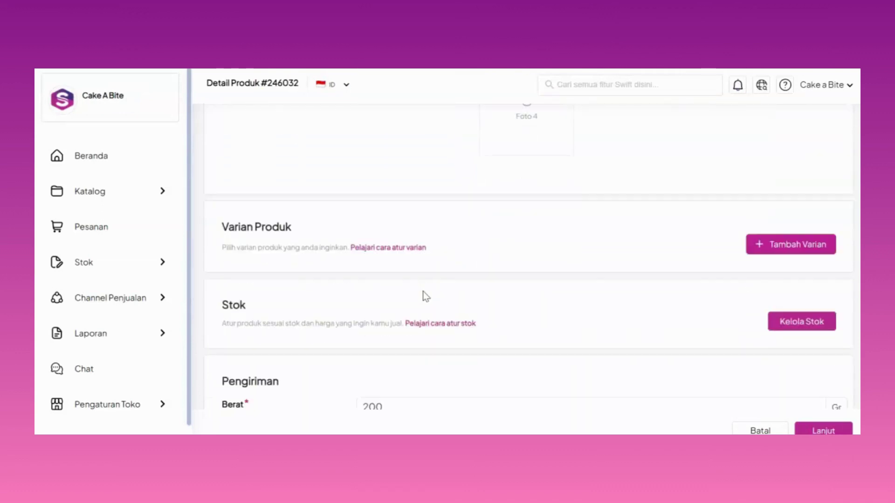
scroll(425, 297, "up", 10)
left_click(354, 139)
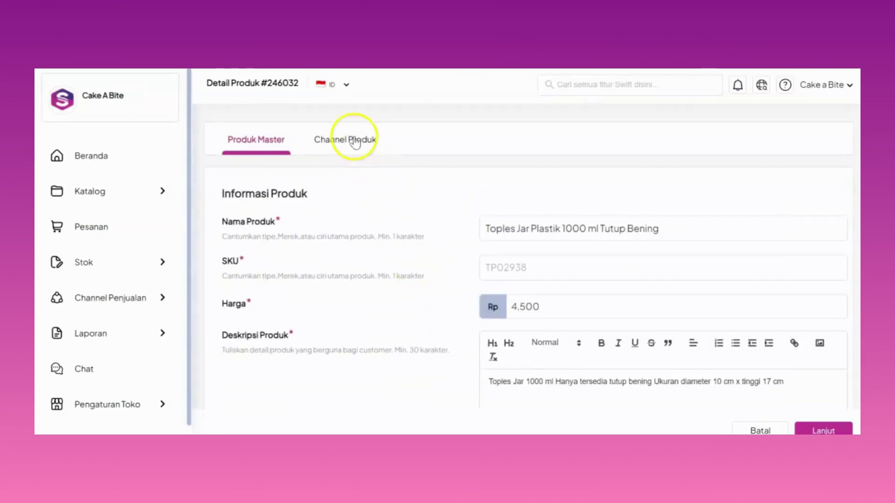
left_click(476, 264)
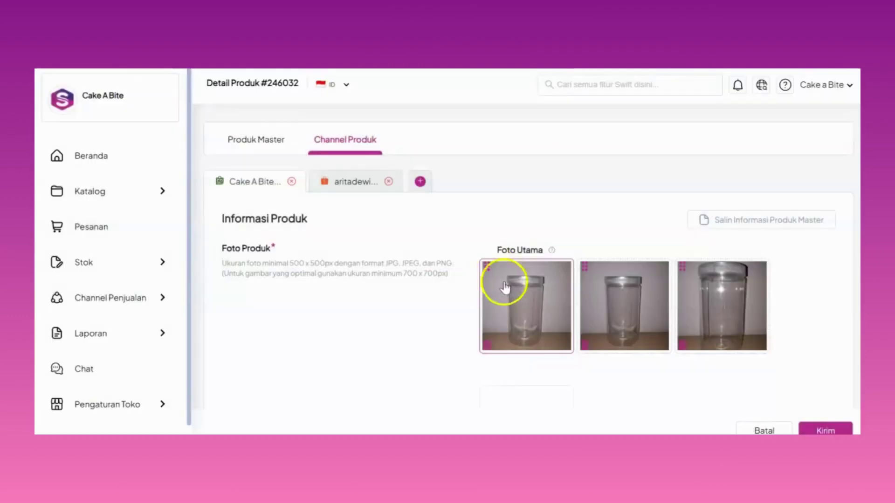
scroll(532, 331, "down", 5)
left_click_drag(526, 301, 513, 303)
type("500")
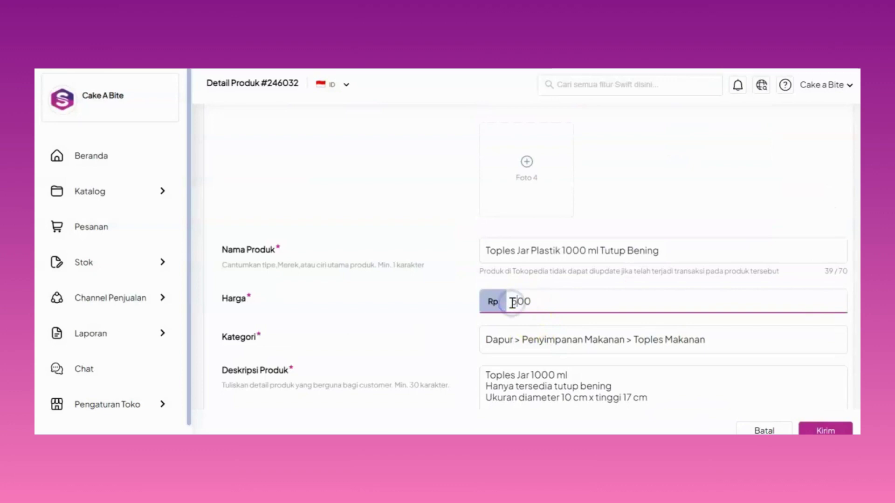
- Send the updated product to the marketplace and go to the stock list
left_click(824, 429)
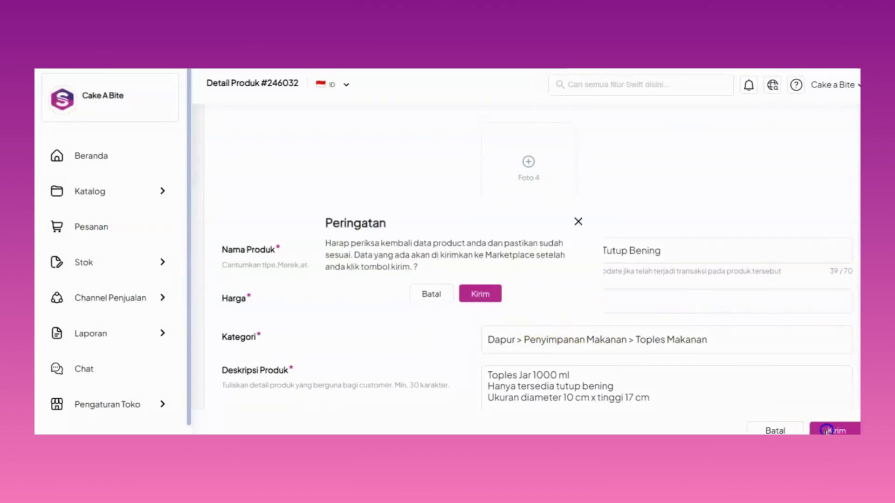
left_click(497, 300)
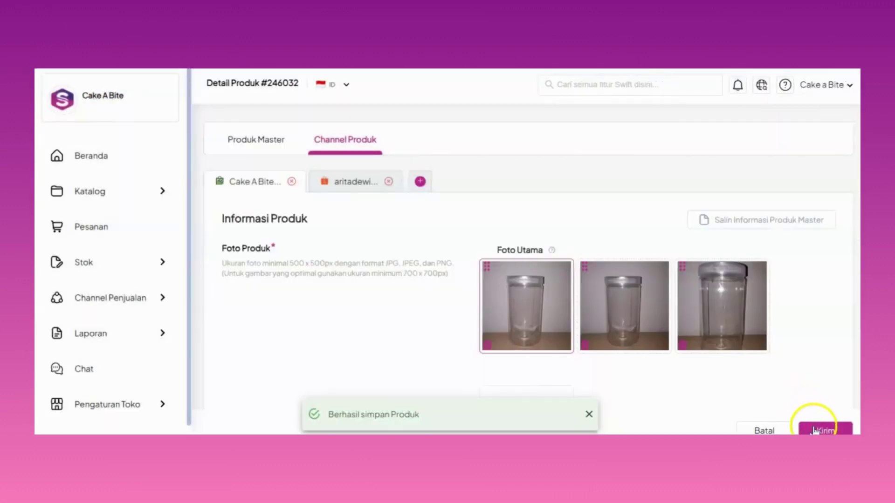
left_click(814, 431)
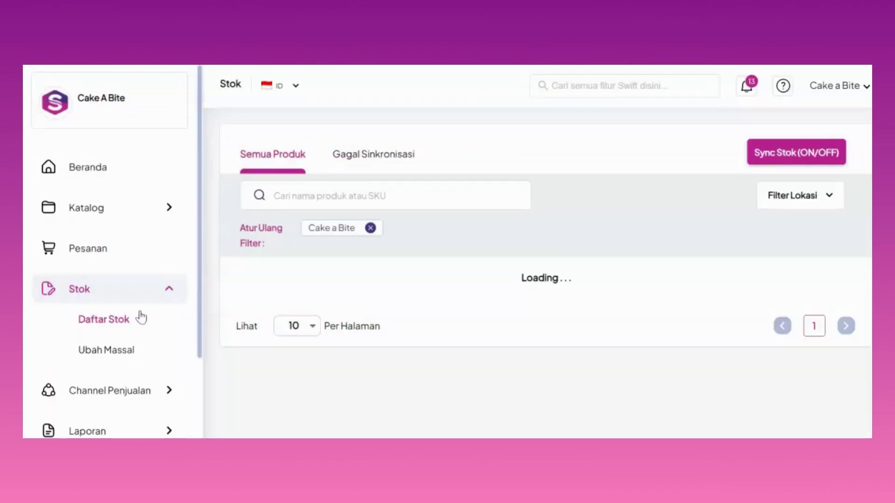
left_click(585, 306)
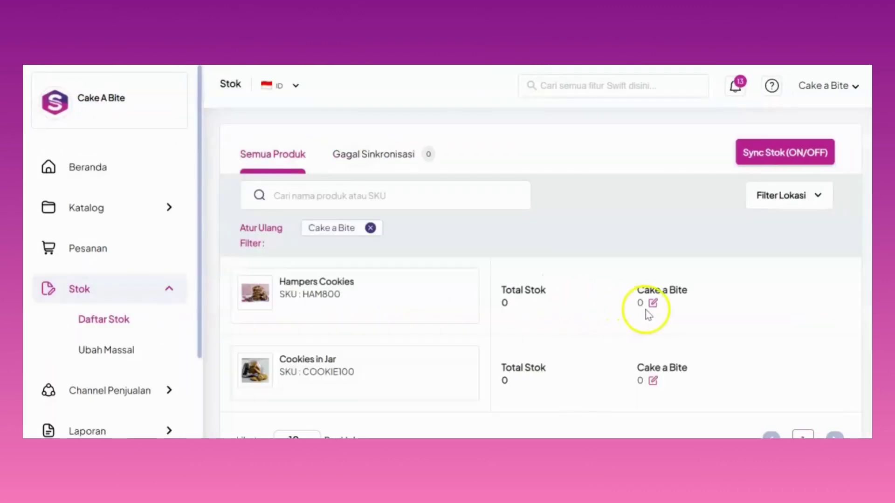
- Set Hampers Cookies' warehouse stock at Cake a Bite to 5
left_click(654, 304)
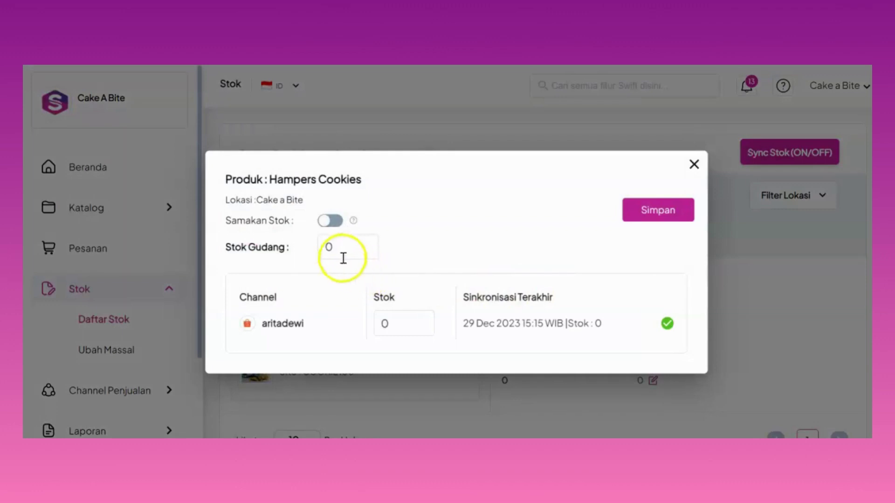
left_click(332, 249)
key("BackSpace")
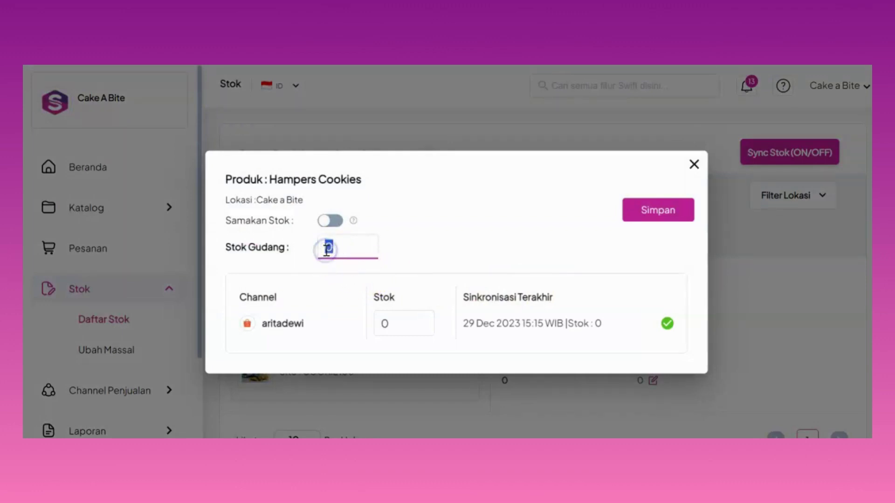
type("5")
- Turn Samakan Stok off, set the aritadewi channel stock to 5, and save
left_click(343, 222)
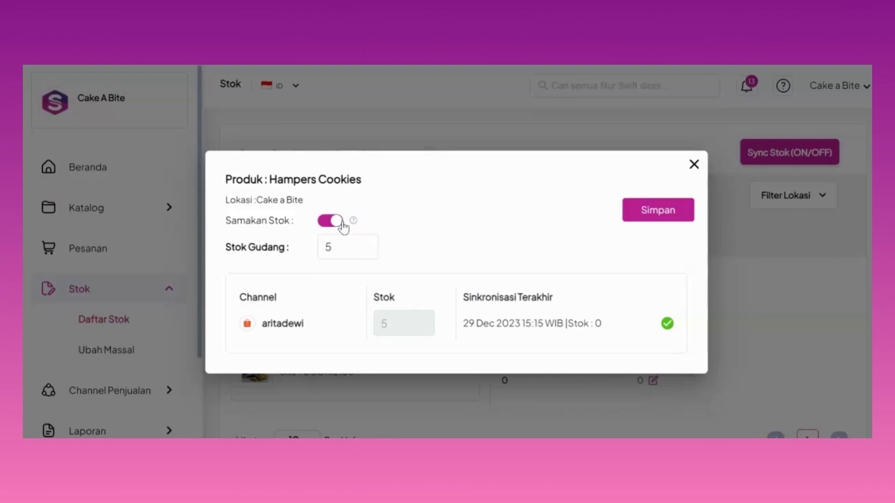
left_click(343, 222)
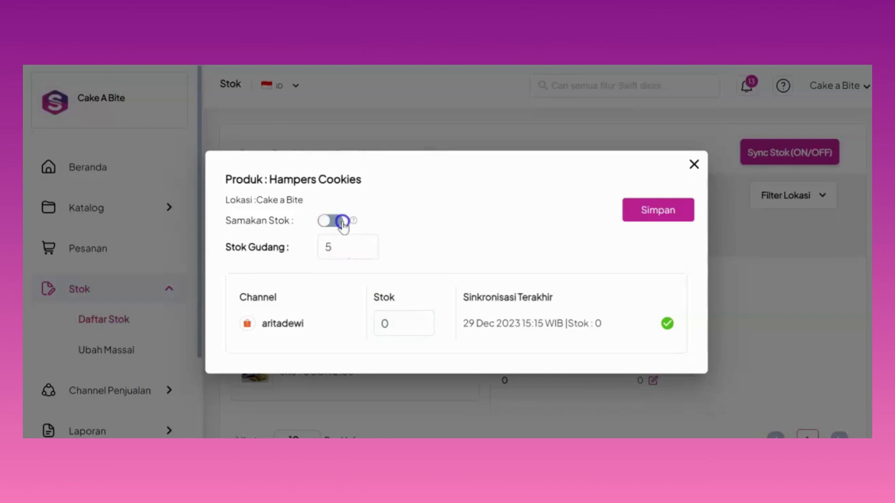
left_click(343, 222)
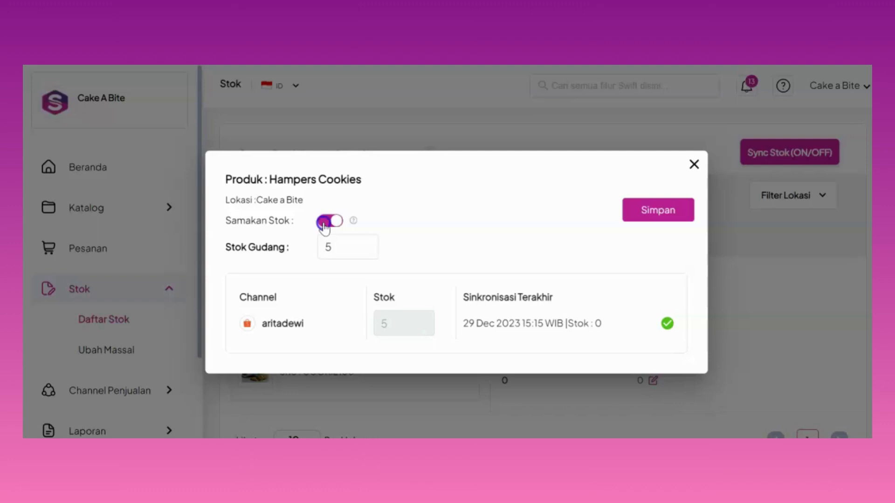
left_click(326, 227)
left_click(386, 324)
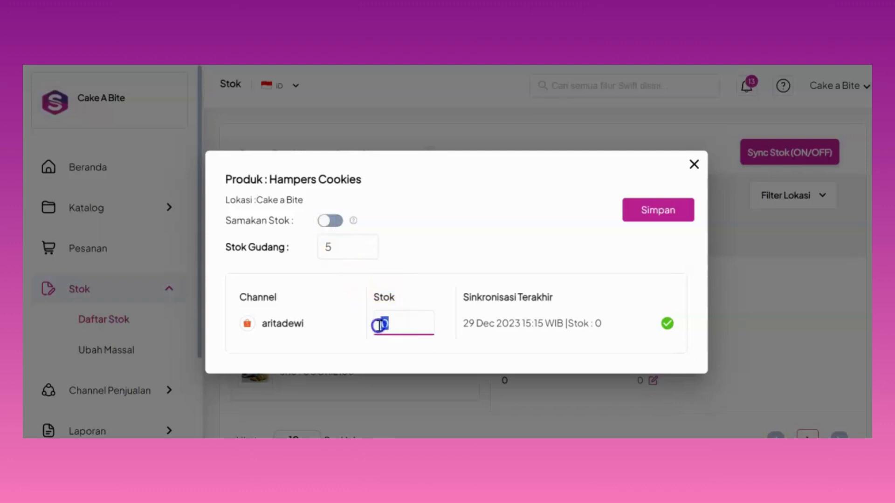
type("5")
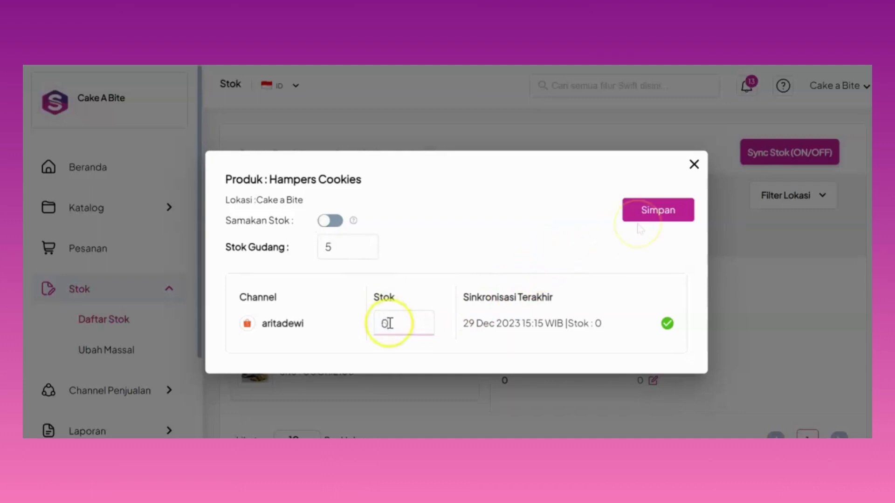
double_click(389, 323)
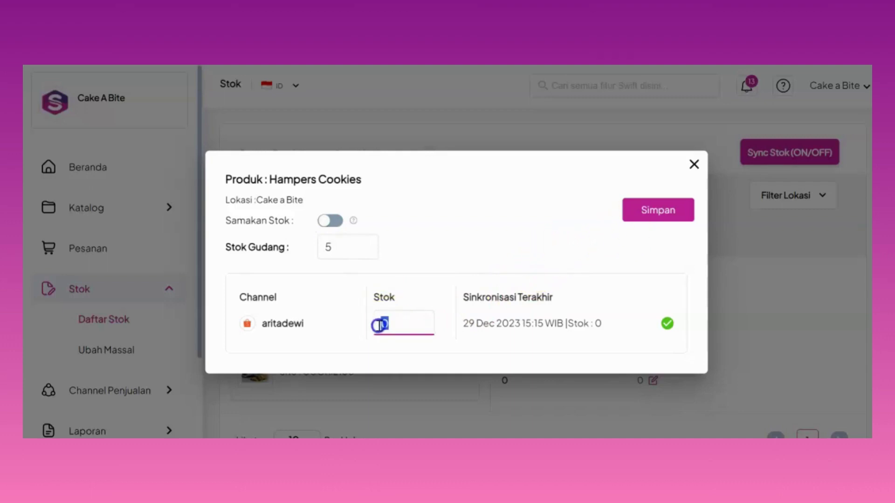
type("5")
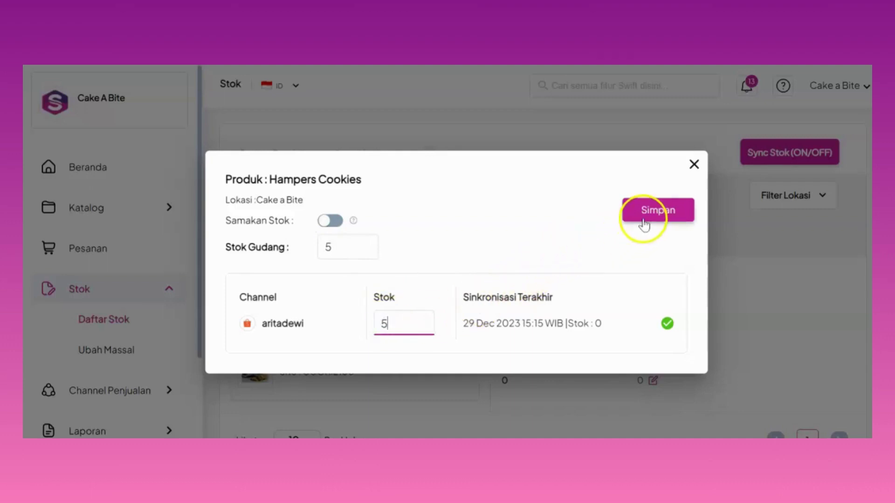
left_click(650, 219)
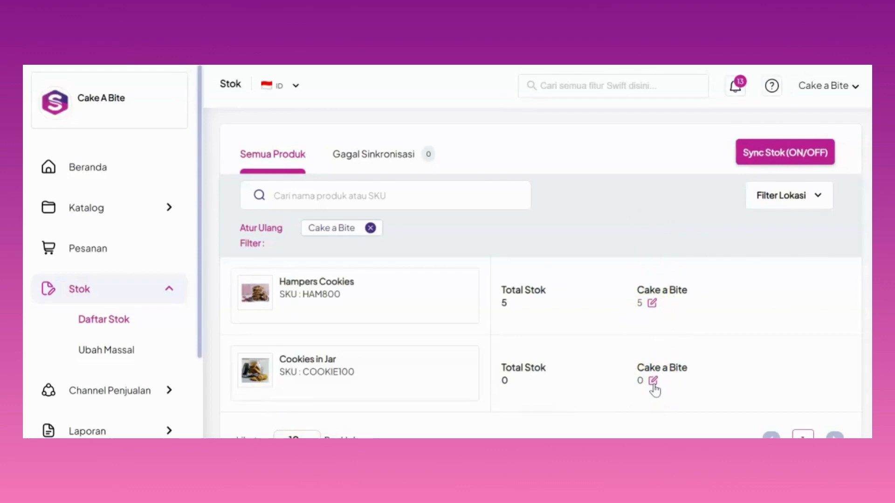
- Set Cookies in Jar's warehouse stock to 10 with Samakan Stok on, and save it
left_click(653, 381)
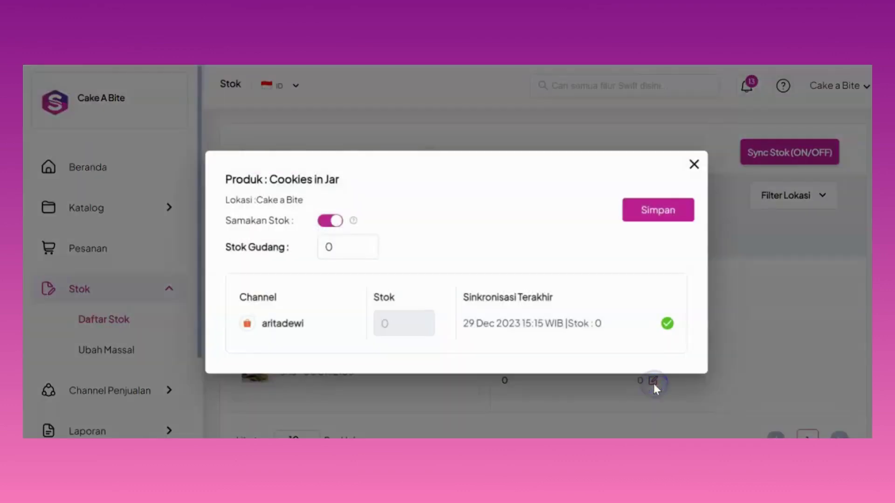
left_click(465, 322)
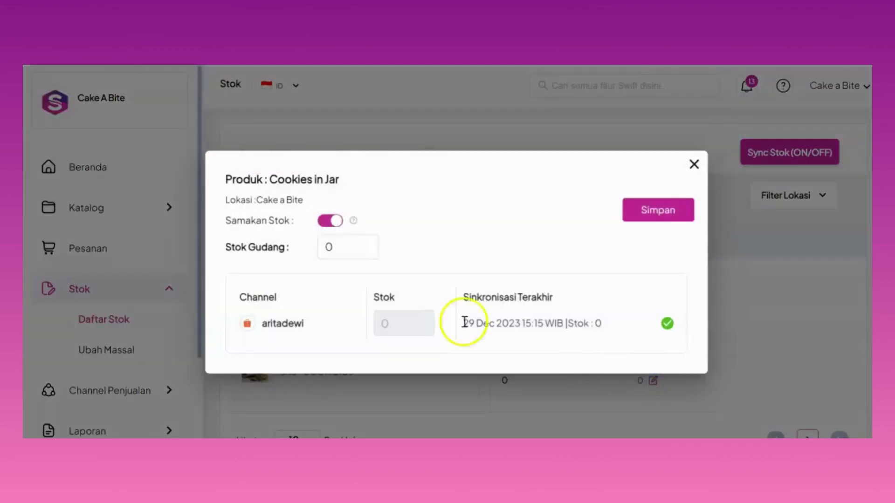
double_click(321, 249)
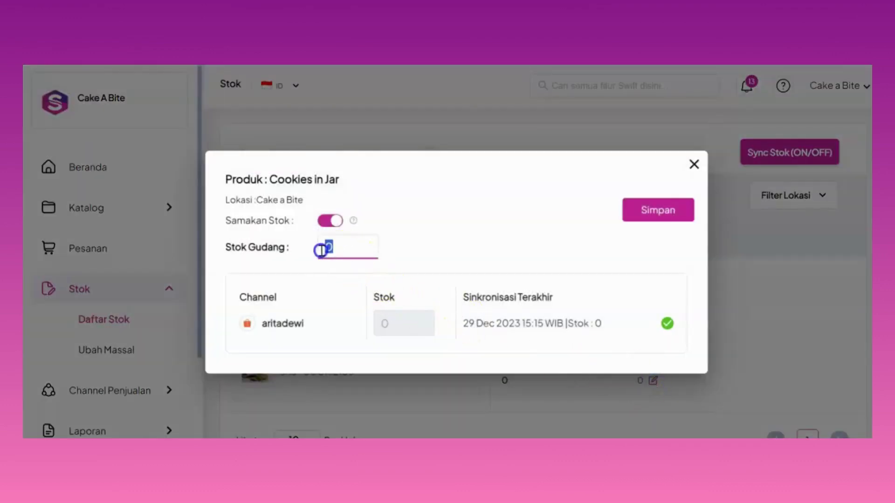
type("10")
left_click(567, 246)
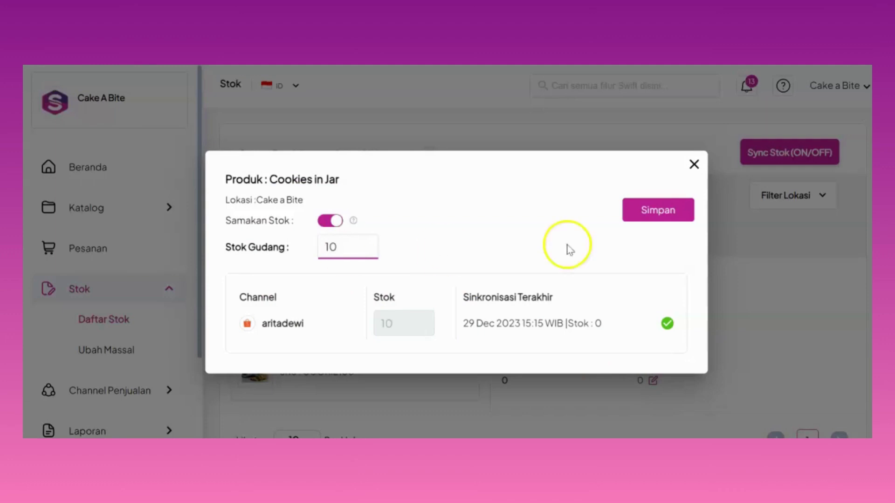
left_click(633, 218)
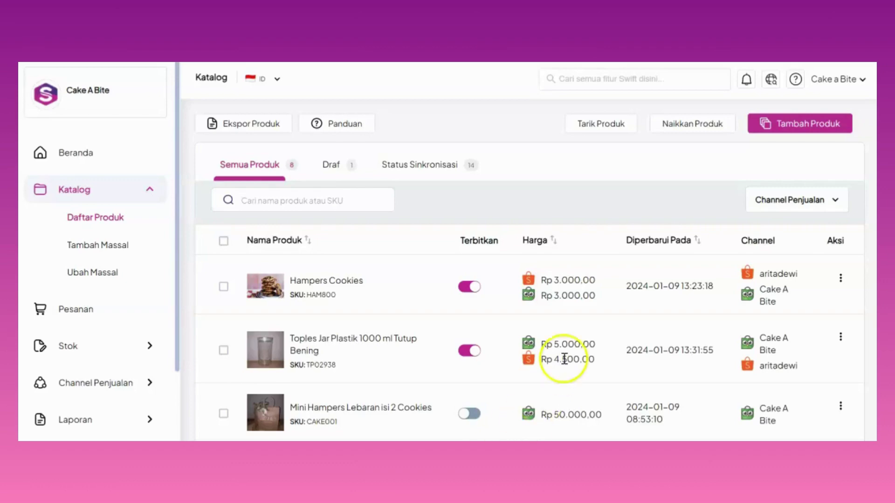
- Upload product data to the CAKE A BITE sales channel
left_click(695, 124)
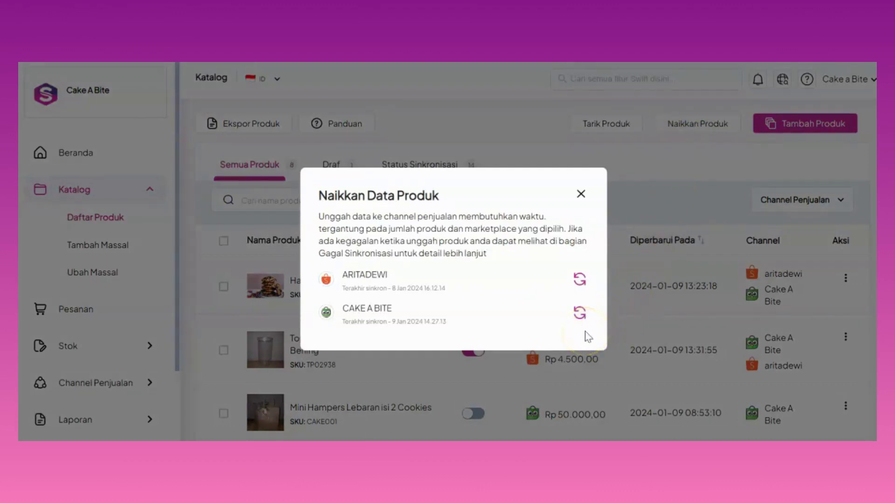
left_click(581, 313)
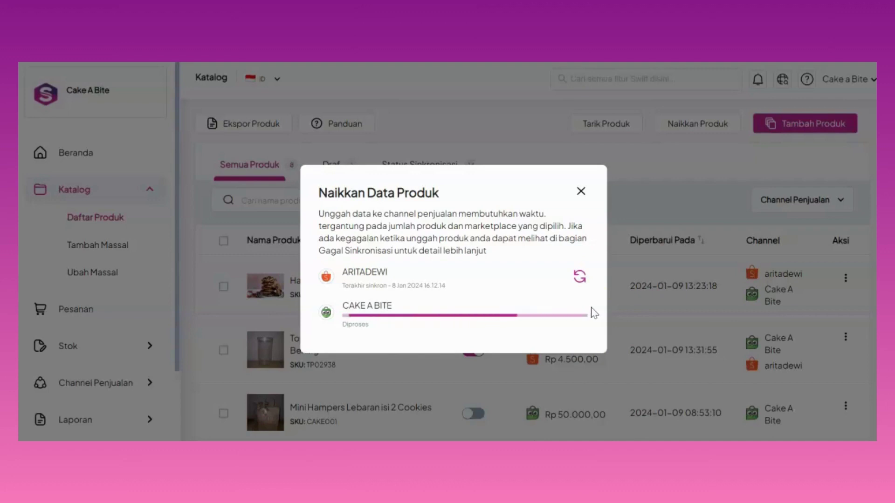
left_click(581, 195)
- Review the queued products in Status Sinkronisasi, then go to Stok > Daftar Stok
left_click(458, 168)
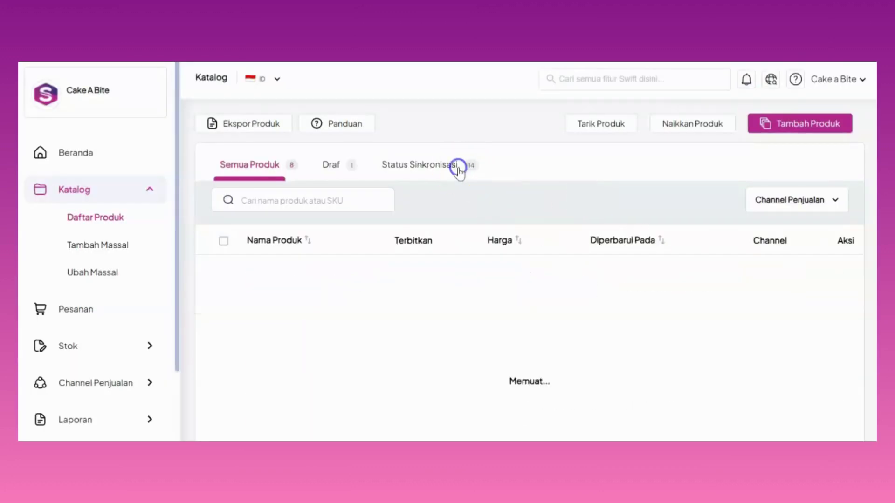
scroll(536, 310, "down", 1)
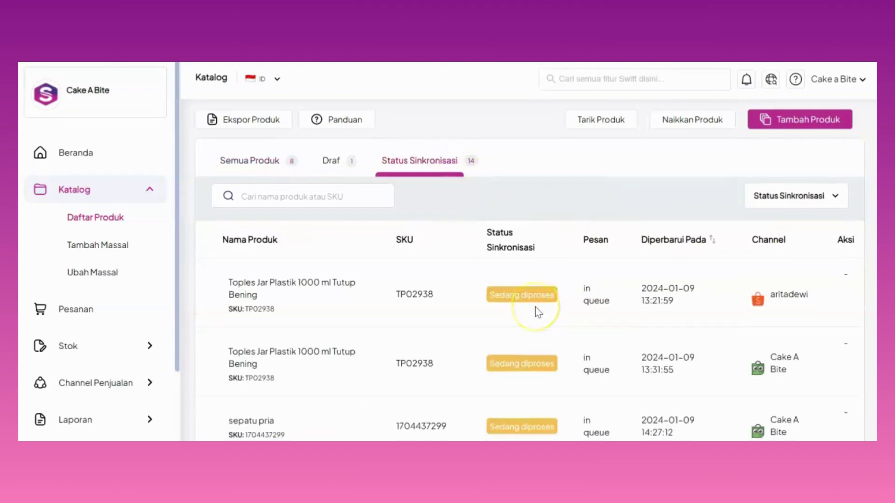
scroll(536, 309, "down", 5)
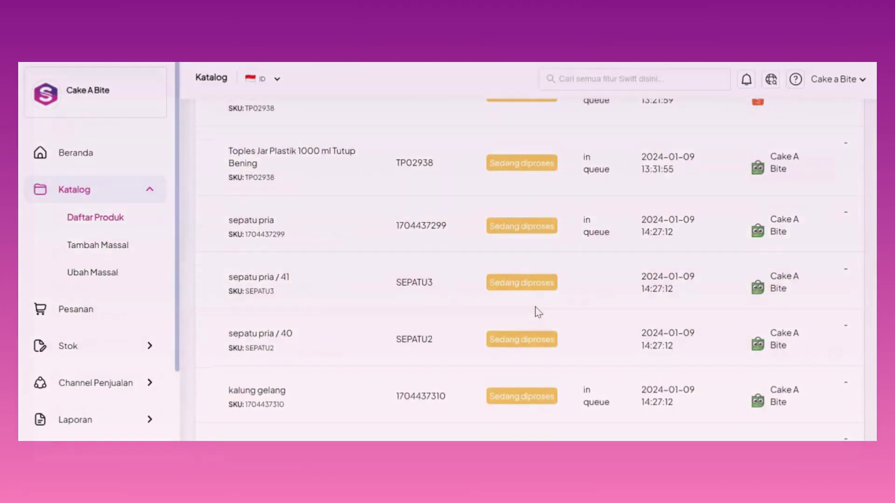
left_click(561, 192)
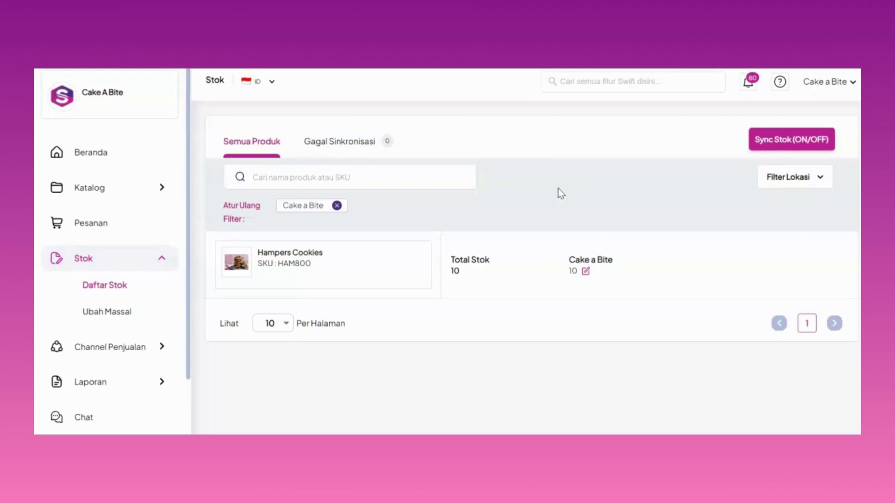
- Switch stock sync ON for the Shopee store and confirm with Lanjutkan
left_click(768, 143)
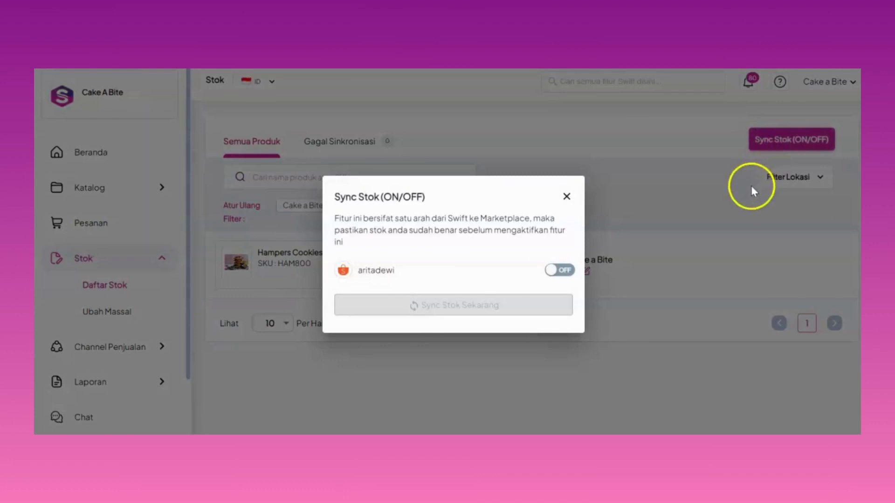
left_click(574, 249)
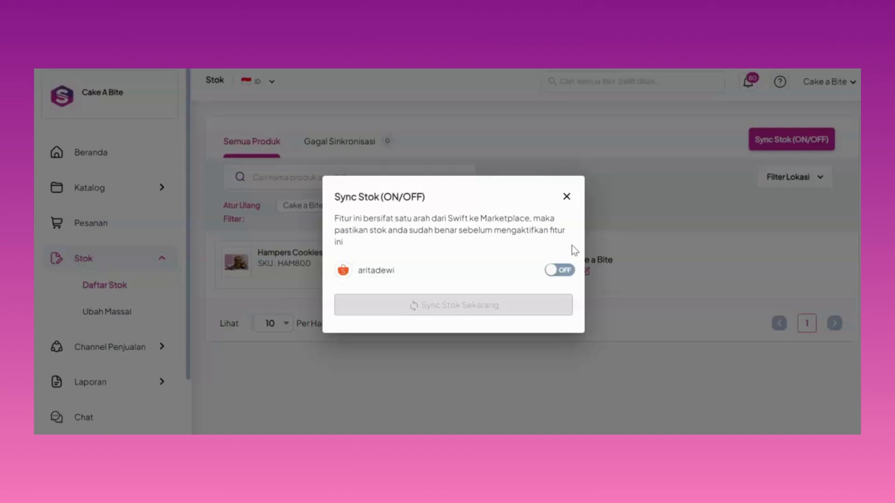
left_click(569, 271)
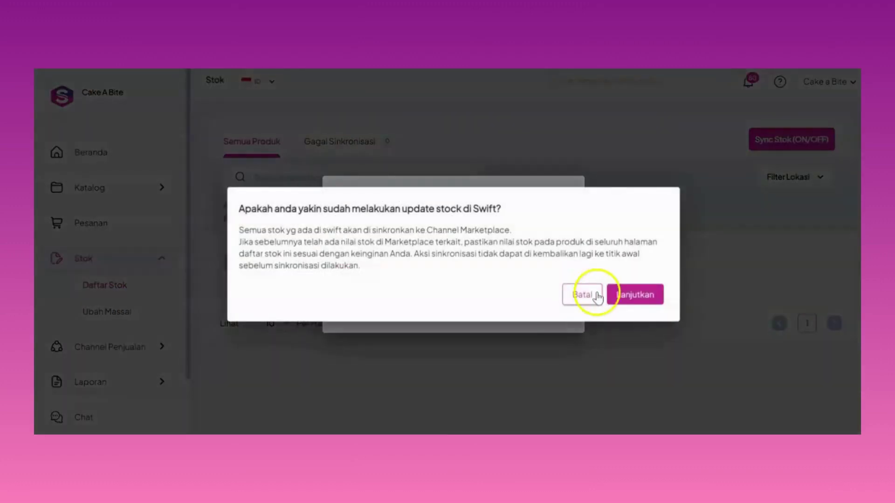
left_click(624, 296)
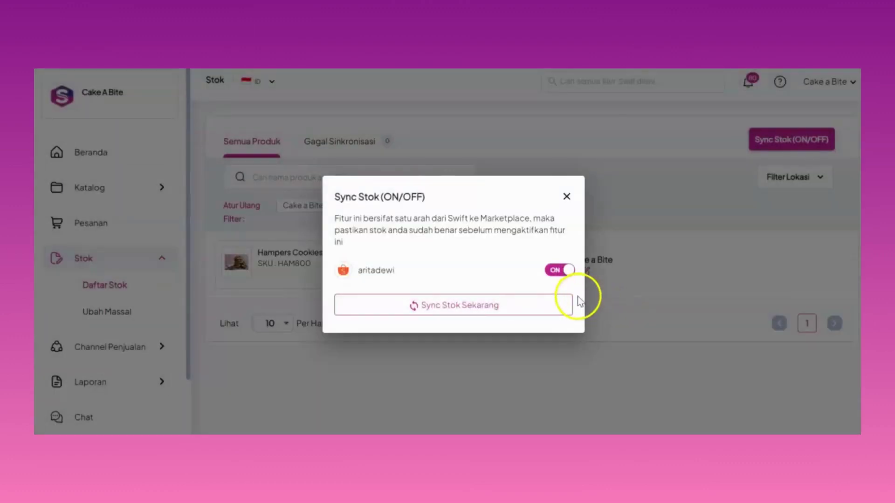
- Sync stock to the channel now and check Shopee shows a stock of 10
left_click(548, 305)
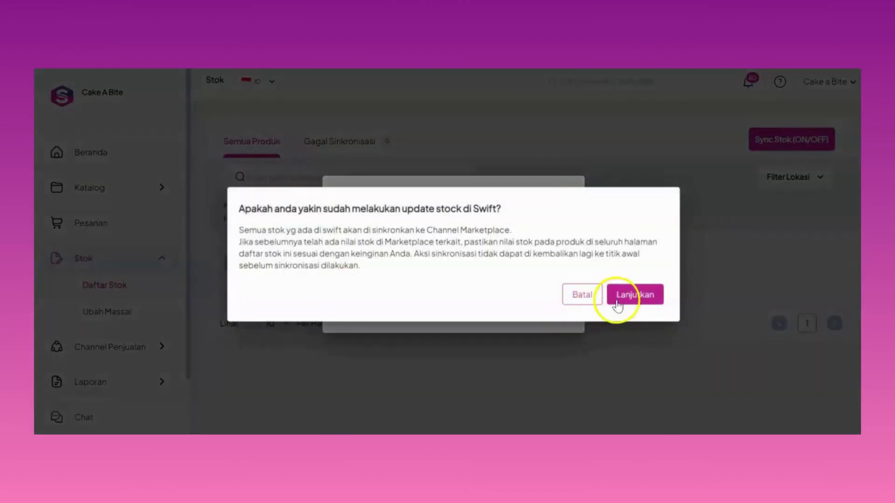
left_click(617, 303)
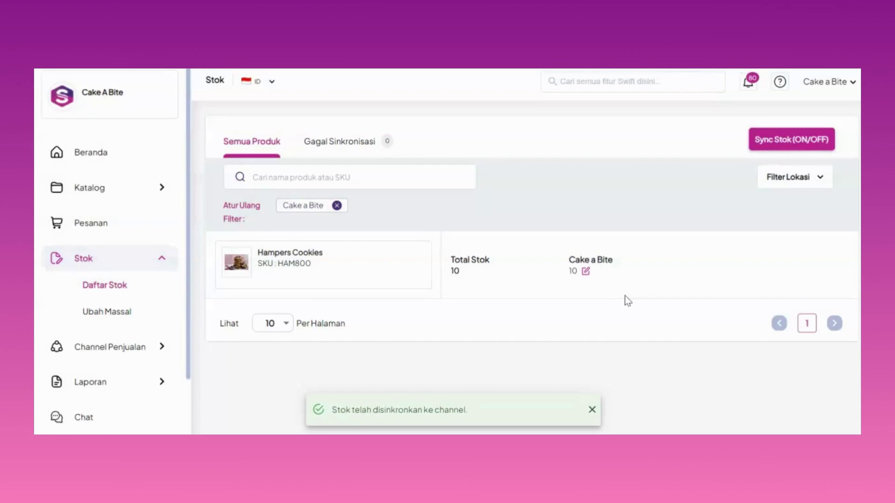
left_click(587, 365)
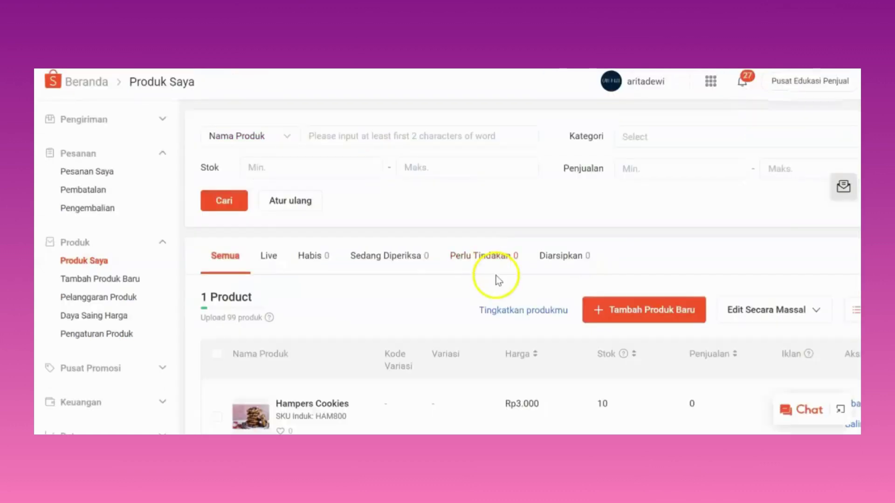
scroll(497, 278, "down", 5)
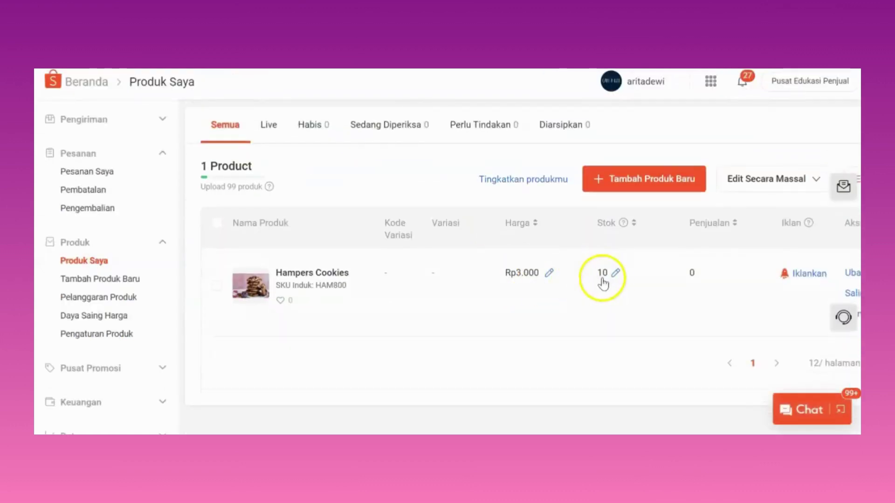
double_click(603, 281)
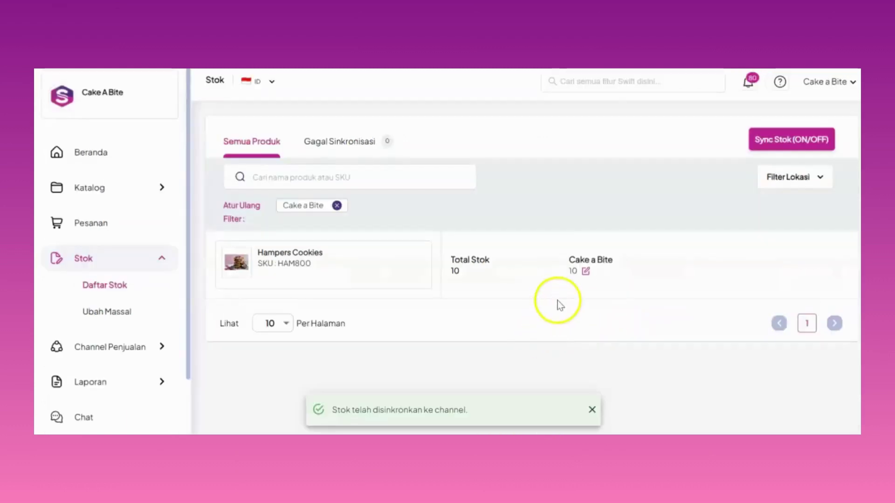
- Change Hampers Cookies stock to 20 in both Stok Gudang and the Shopee channel field, then save
left_click(586, 271)
left_click(340, 241)
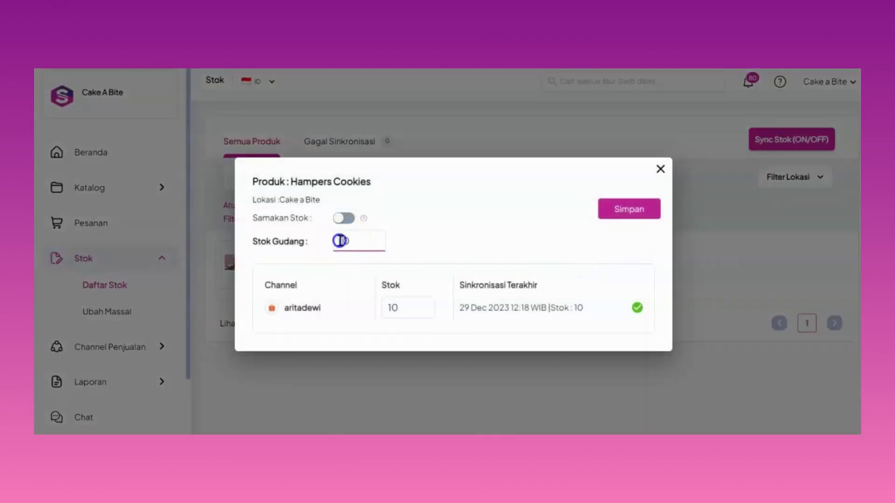
double_click(343, 241)
type("20")
left_click(392, 308)
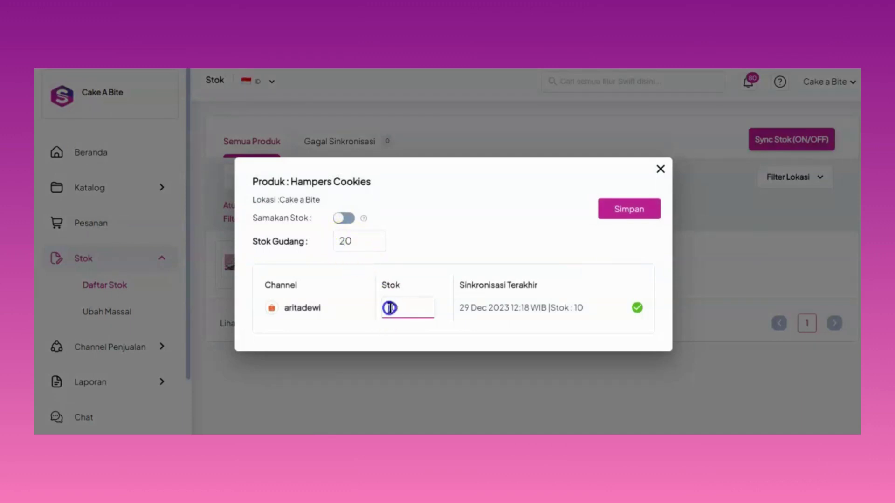
type("20")
left_click(626, 211)
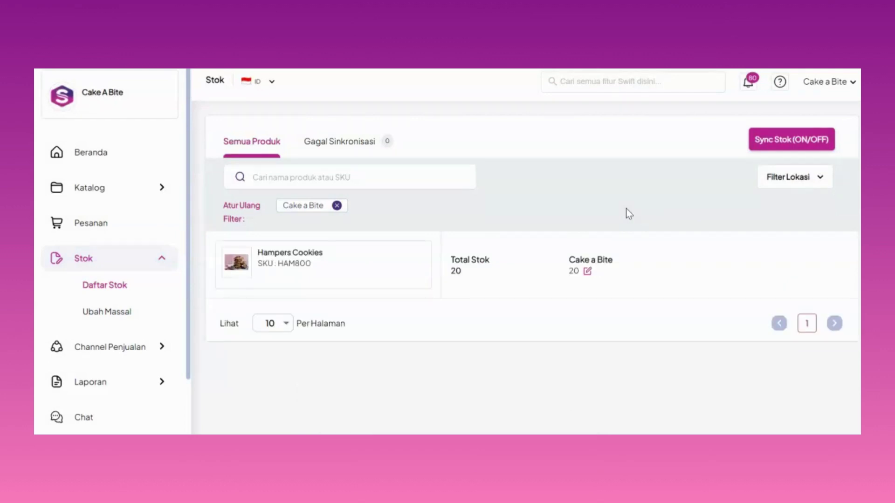
- In Shopee's Produk Saya, verify the Hampers Cookies stock reads 20
left_click(523, 429)
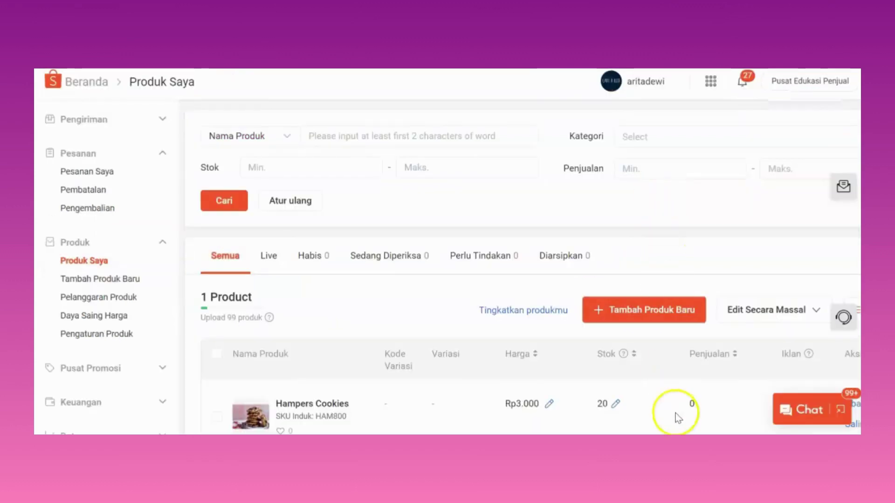
left_click(613, 409)
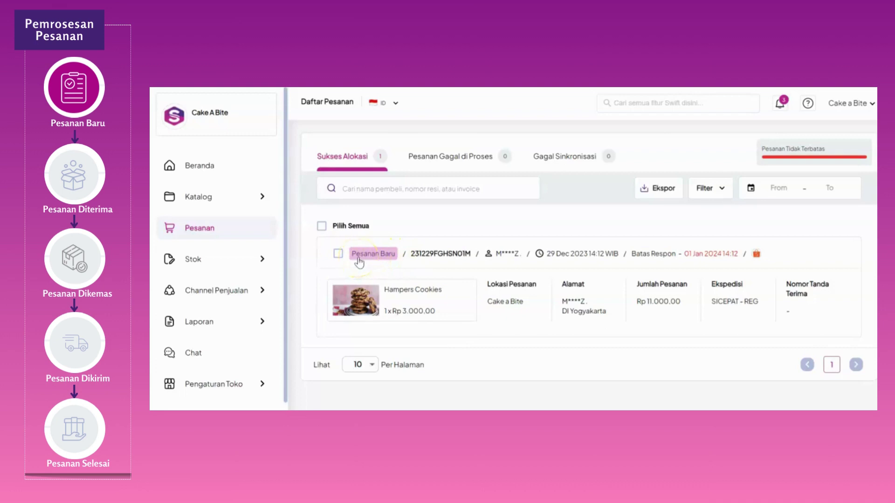
- Accept the new Hampers Cookies order with Konfirmasi Pemesanan and mark it packed
left_click(376, 259)
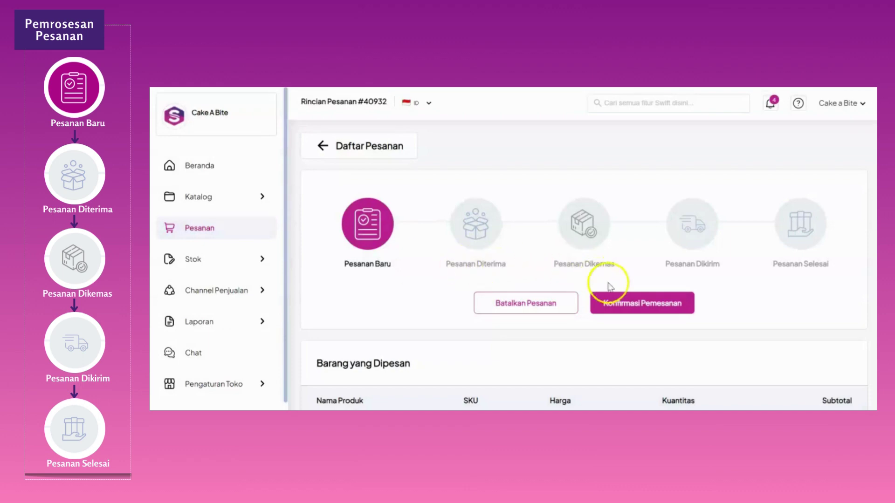
left_click(627, 304)
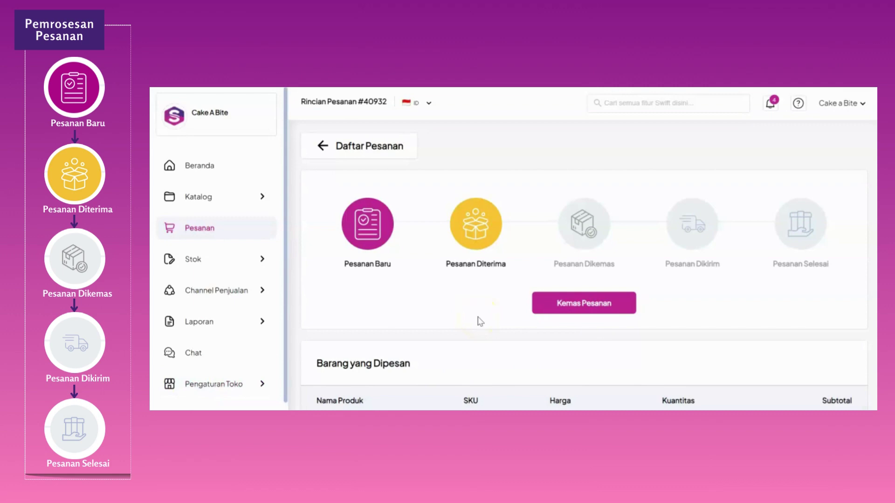
left_click(561, 312)
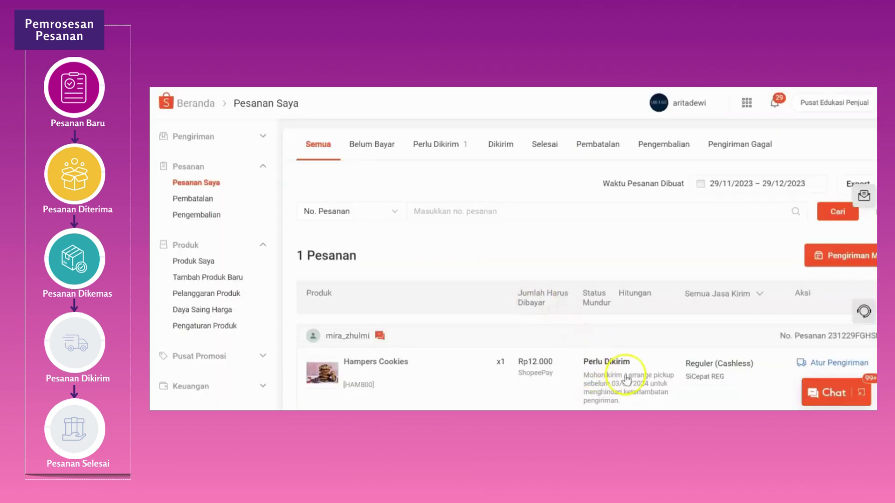
- Open the Perlu Dikirim Hampers Cookies order, select its SiCepat REG tracking number, and mark it shipped
scroll(627, 380, "down", 1)
left_click(625, 331)
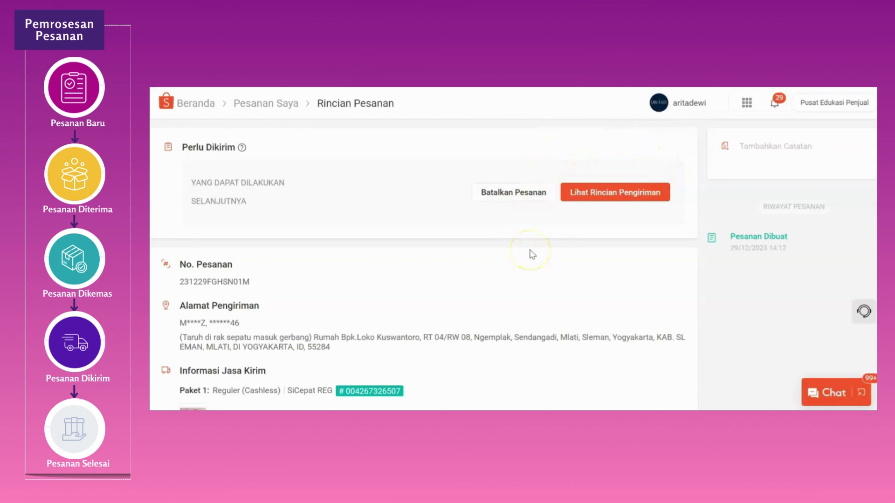
scroll(533, 254, "down", 2)
scroll(533, 254, "down", 1)
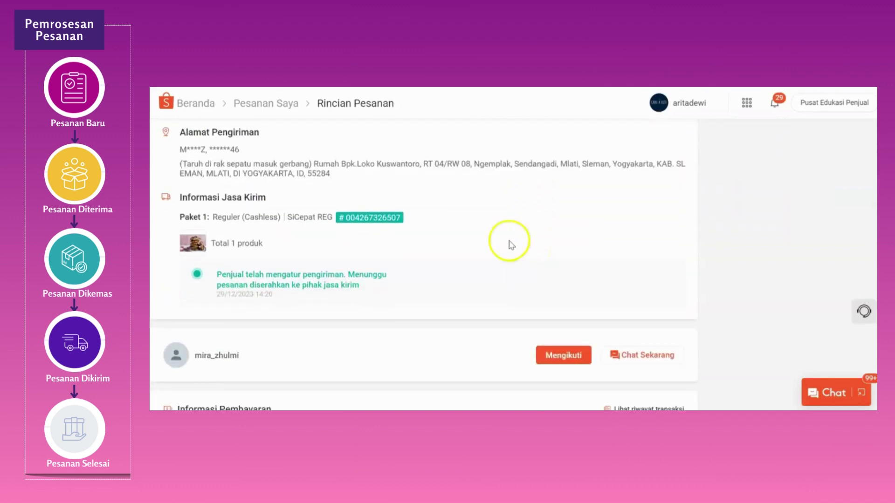
left_click_drag(404, 217, 336, 218)
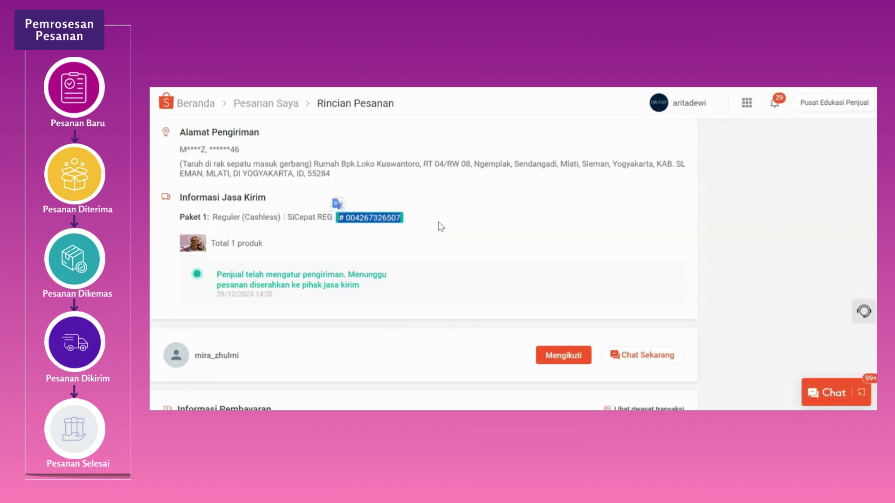
left_click(576, 345)
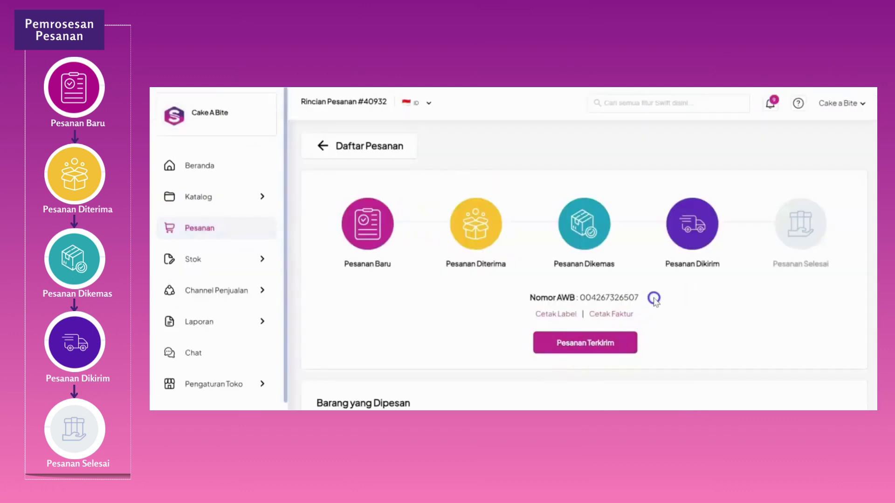
- Copy the order's AWB number and print its shipping label
left_click(651, 296)
left_click_drag(651, 296, 581, 298)
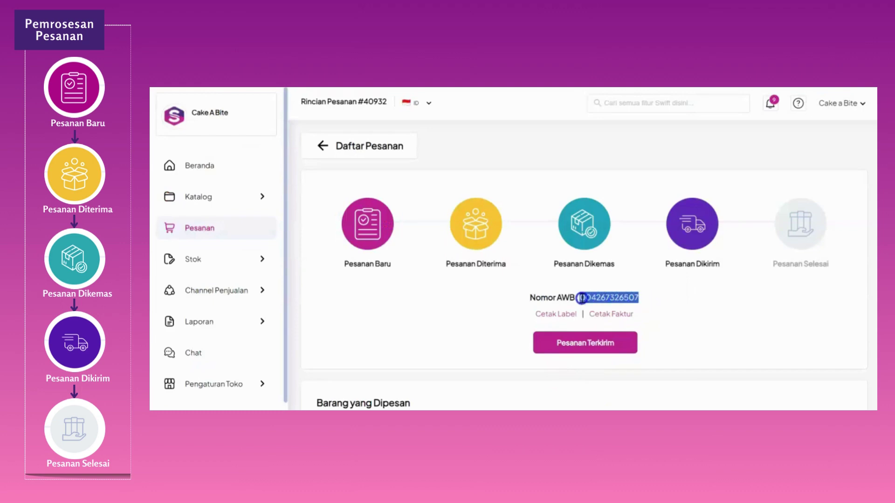
left_click(567, 317)
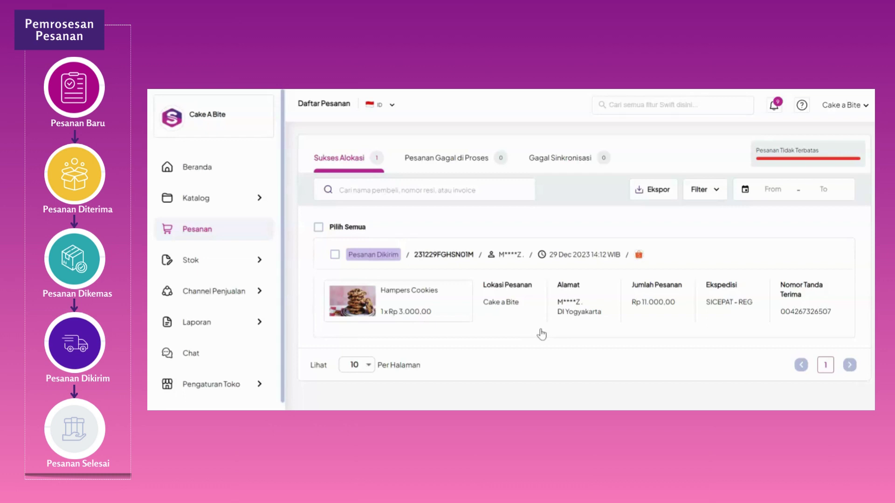
- Reopen the shipped order and review its Riwayat Status history
left_click(529, 320)
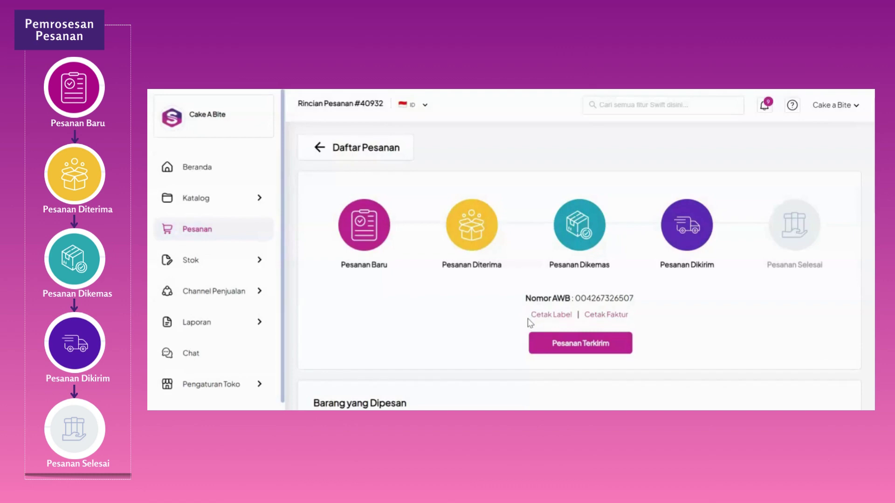
scroll(529, 323, "down", 4)
scroll(530, 323, "down", 10)
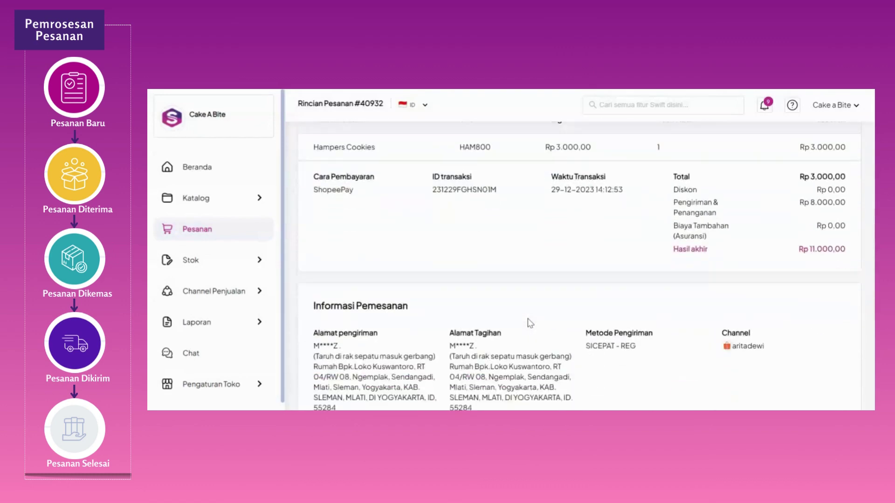